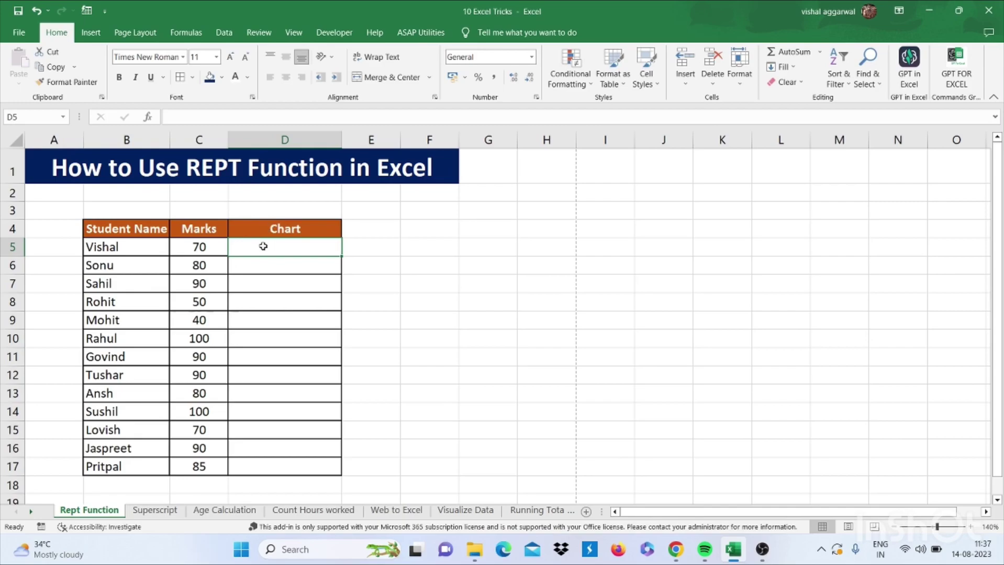
- Enter =REPT("|",C5) in cell D5 of the Chart column and fill the formula down to D17
type("=rept")
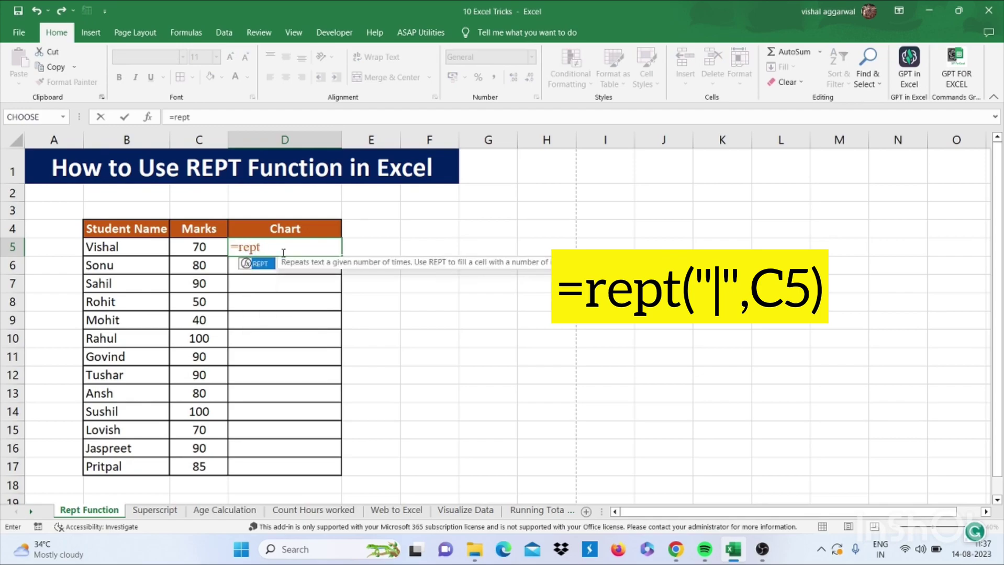
type("(")
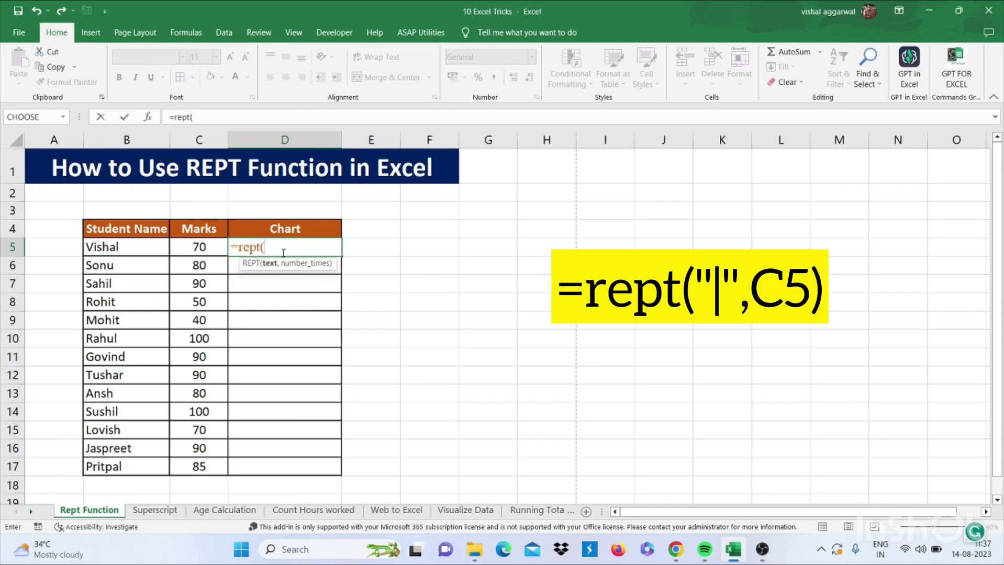
type("\"|\",")
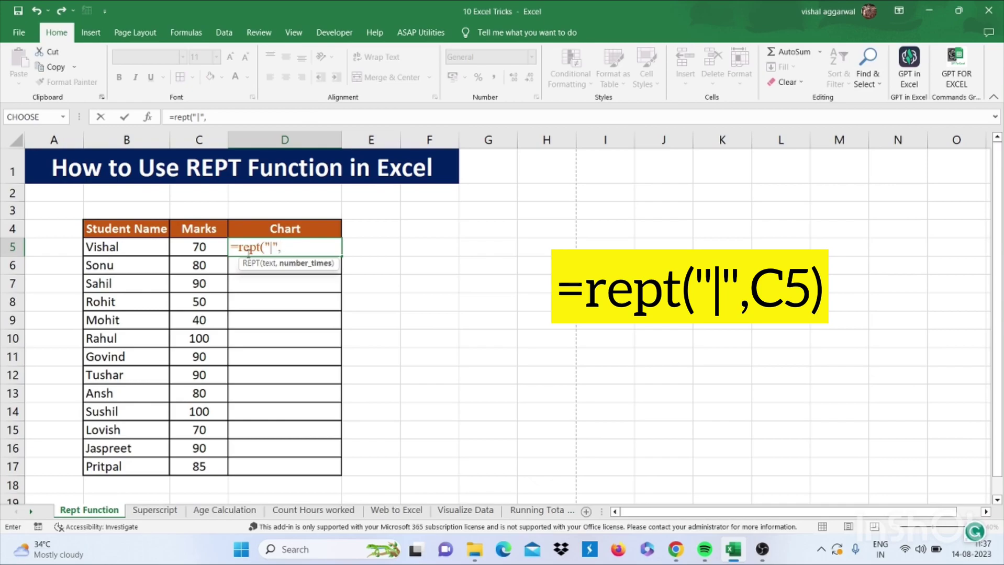
left_click(208, 247)
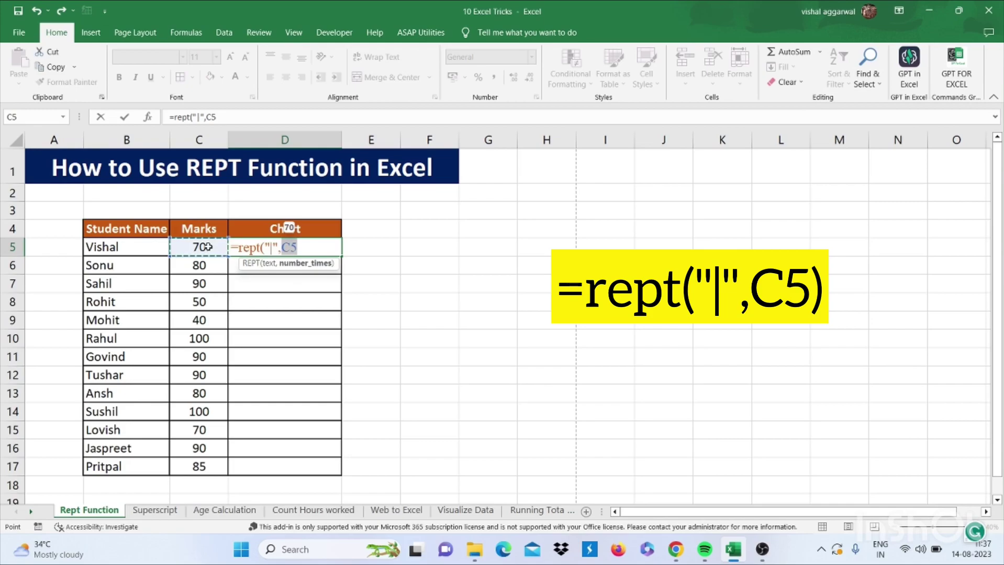
type(")")
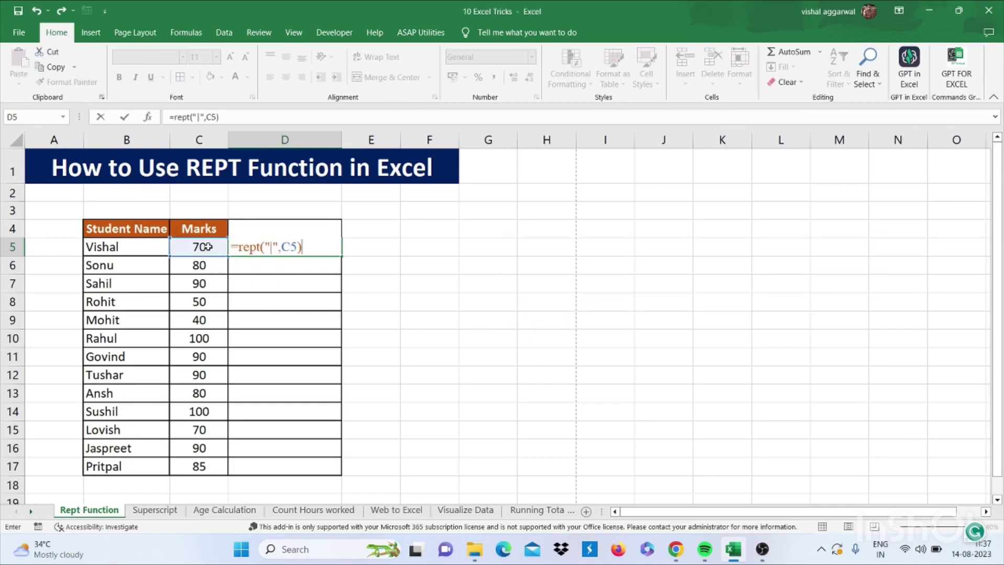
key("Return")
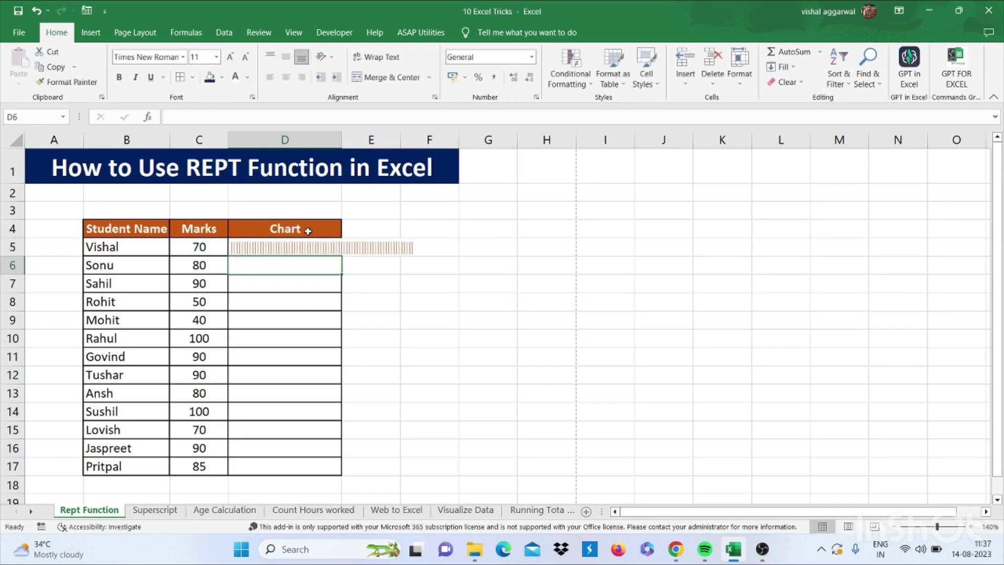
left_click(312, 244)
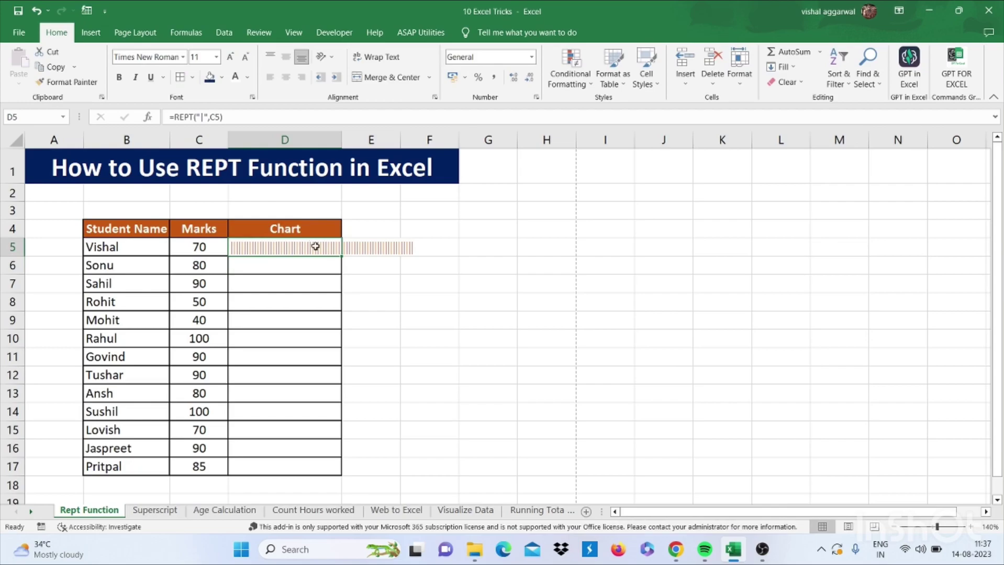
double_click(340, 256)
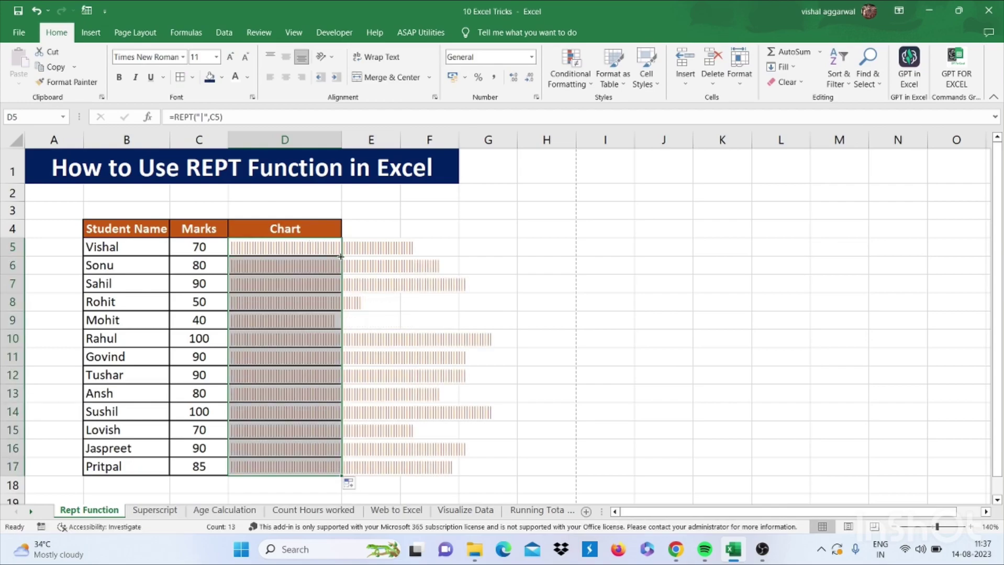
- Set the font of cell D5 to Playbill and fill the cell down to D17
left_click(325, 253)
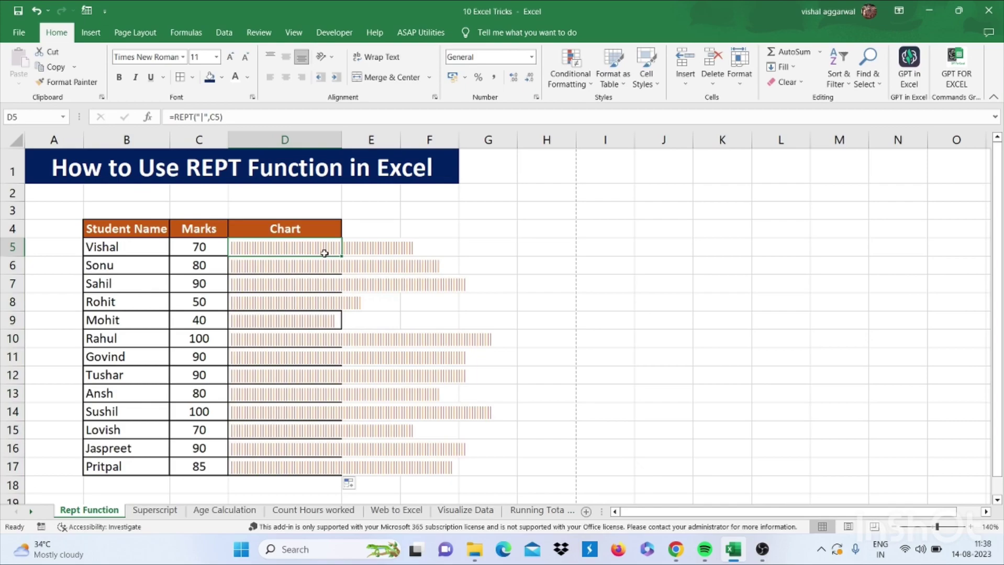
left_click(167, 59)
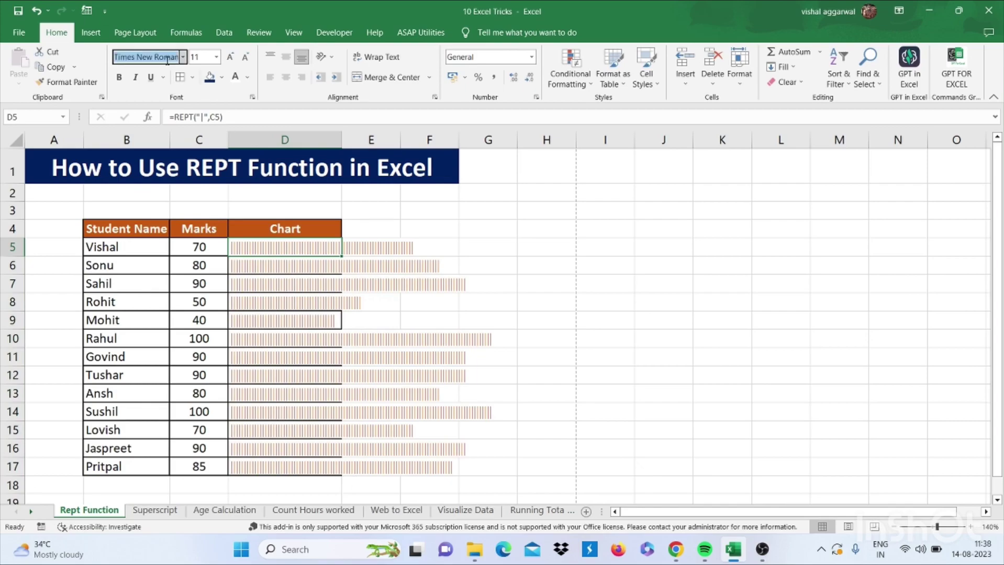
type("Playbill")
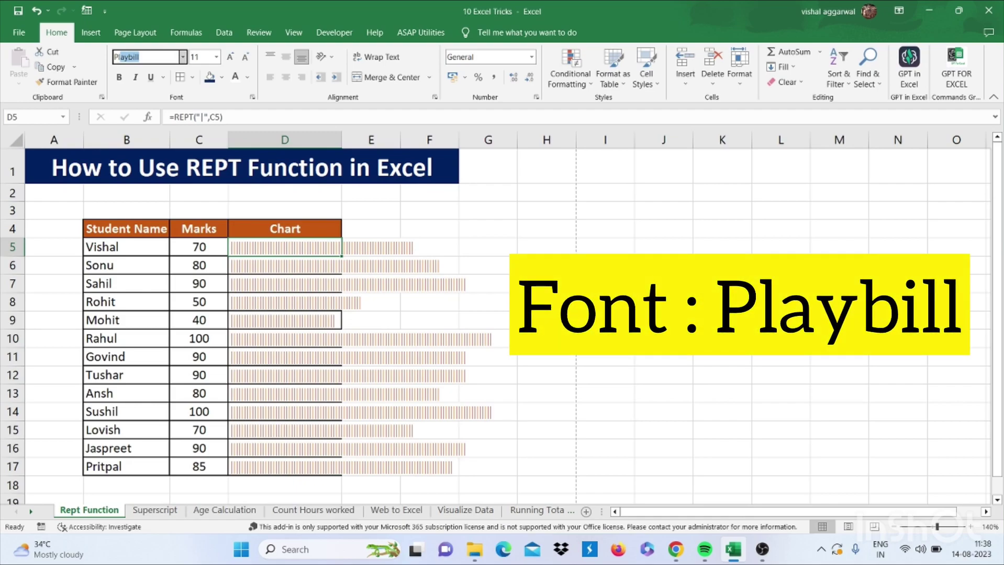
key("Return")
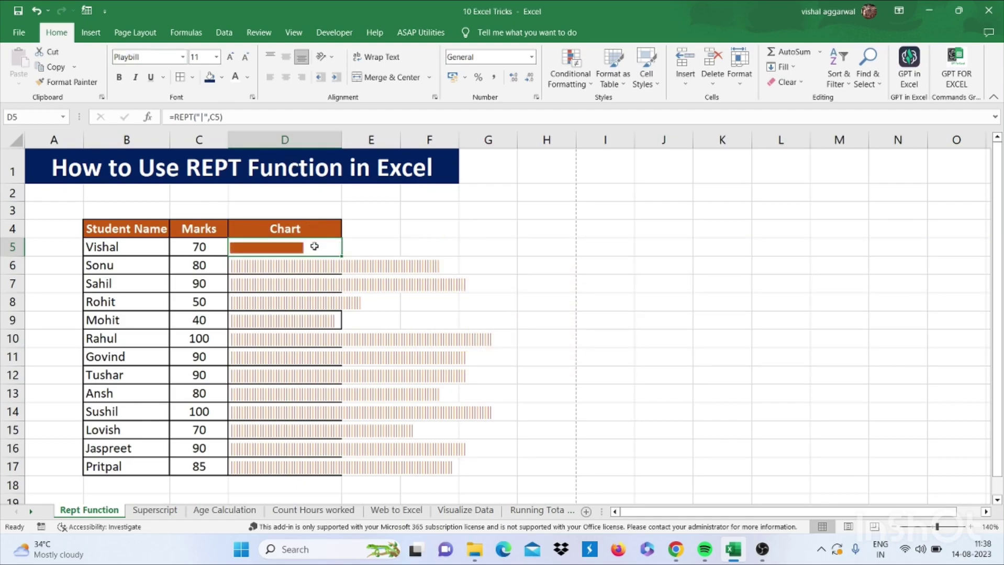
double_click(340, 256)
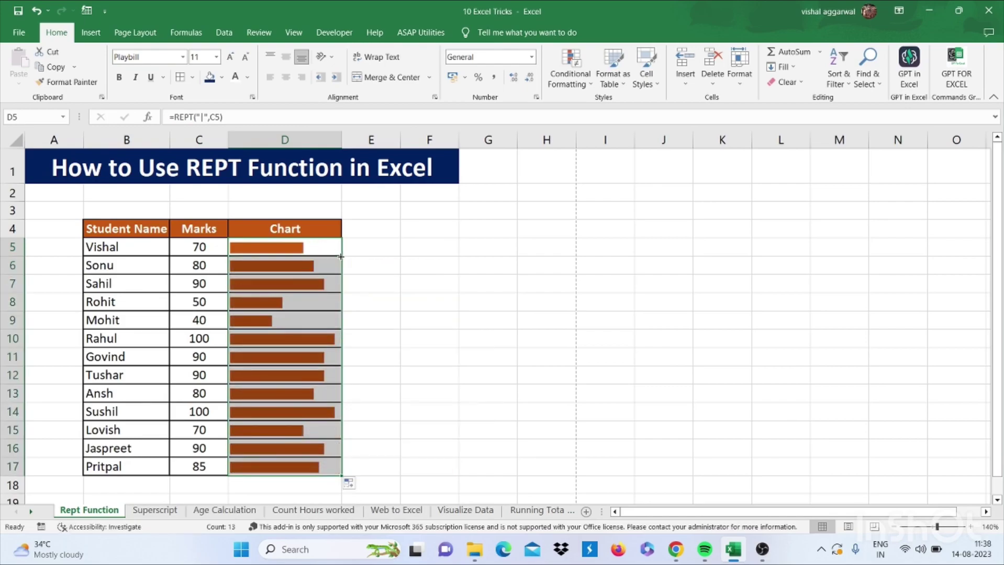
left_click(311, 243)
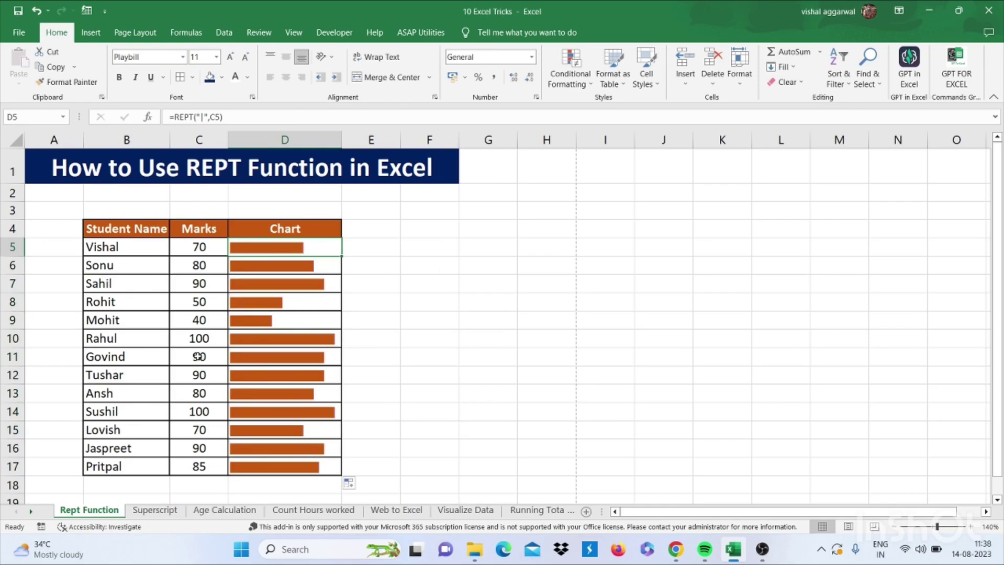
- On the Superscript sheet, format the "st" of "1st" in cell C4 as superscript
left_click(171, 516)
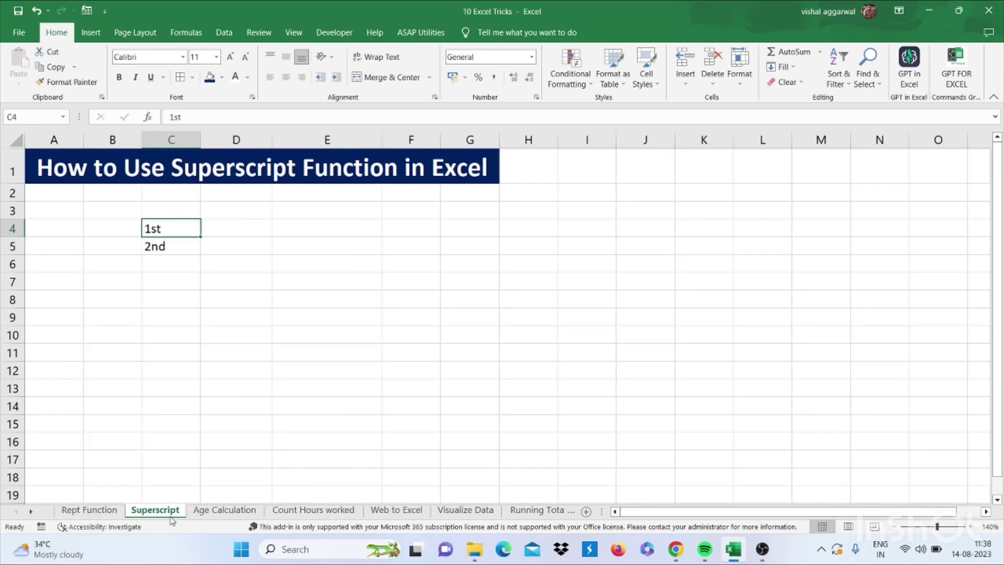
left_click(164, 265)
left_click(171, 235)
double_click(171, 235)
key("shift+Left")
key("shift+Left")
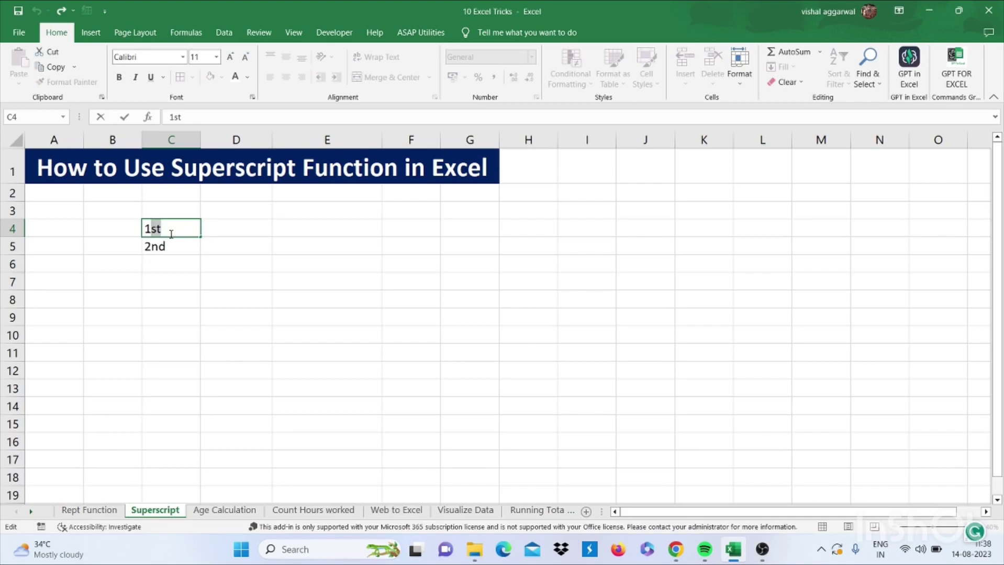
key("ctrl+1")
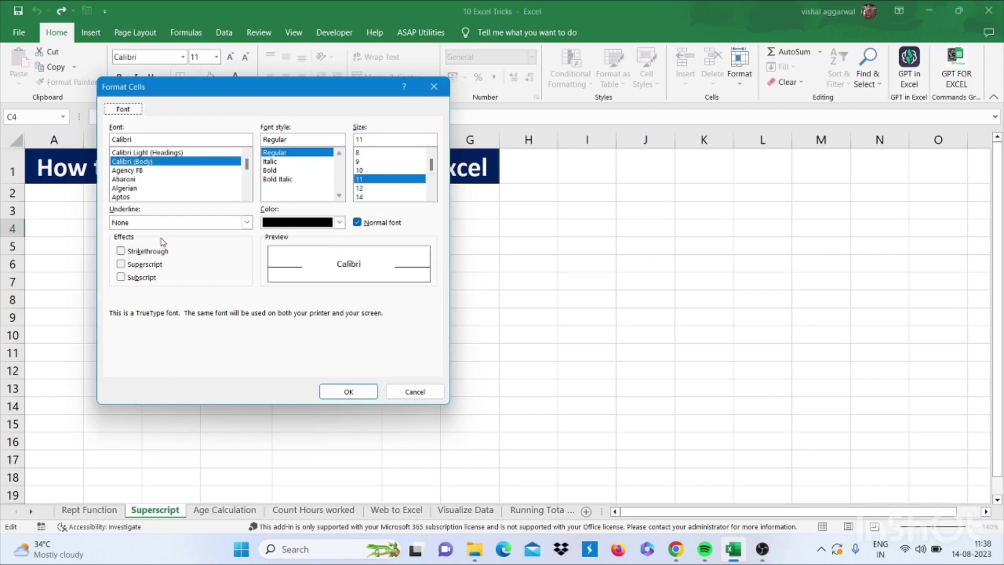
left_click(121, 265)
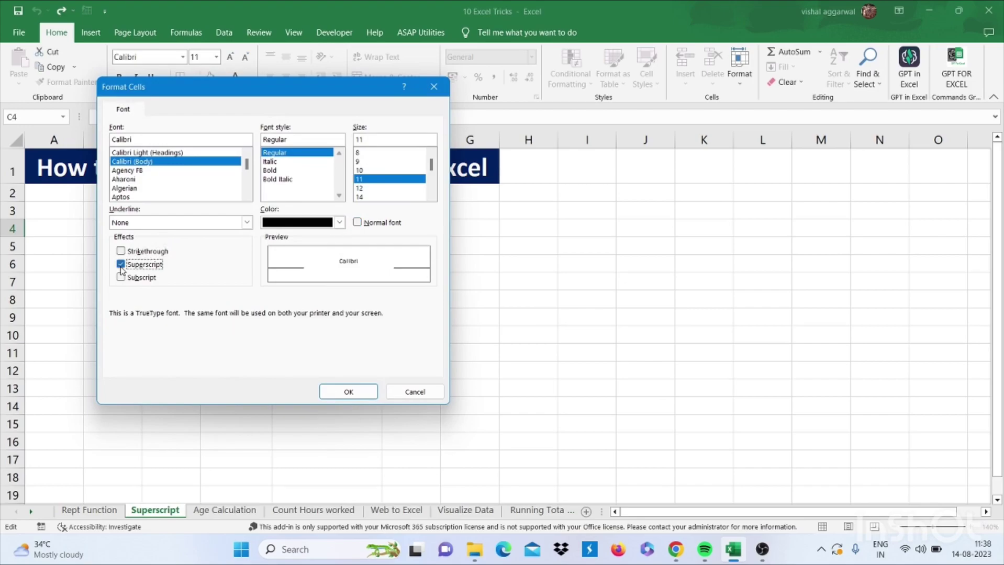
left_click(348, 392)
left_click(239, 302)
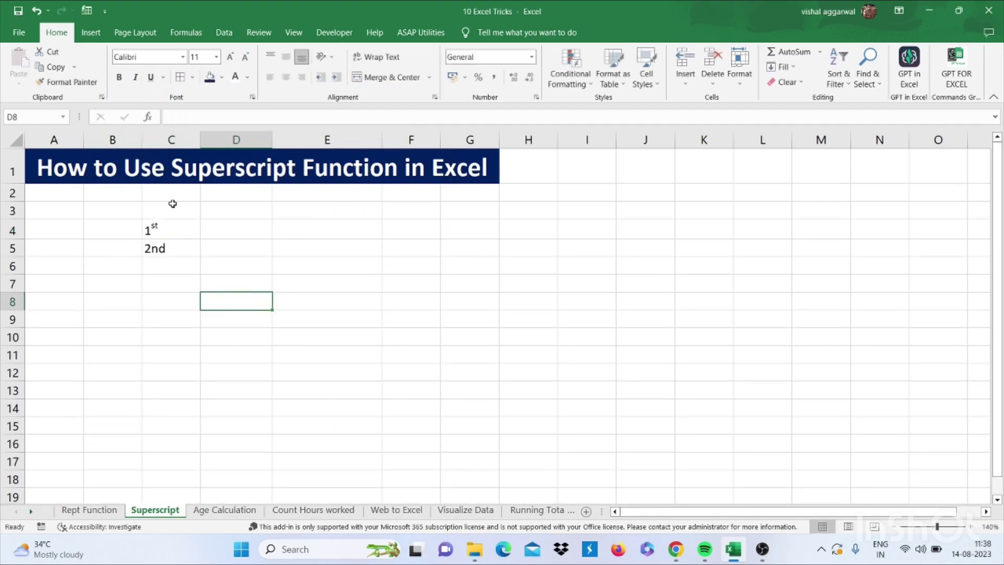
- Clear cell C5 and fill the ordinal series from C4 down to C17
left_click(159, 250)
key("Delete")
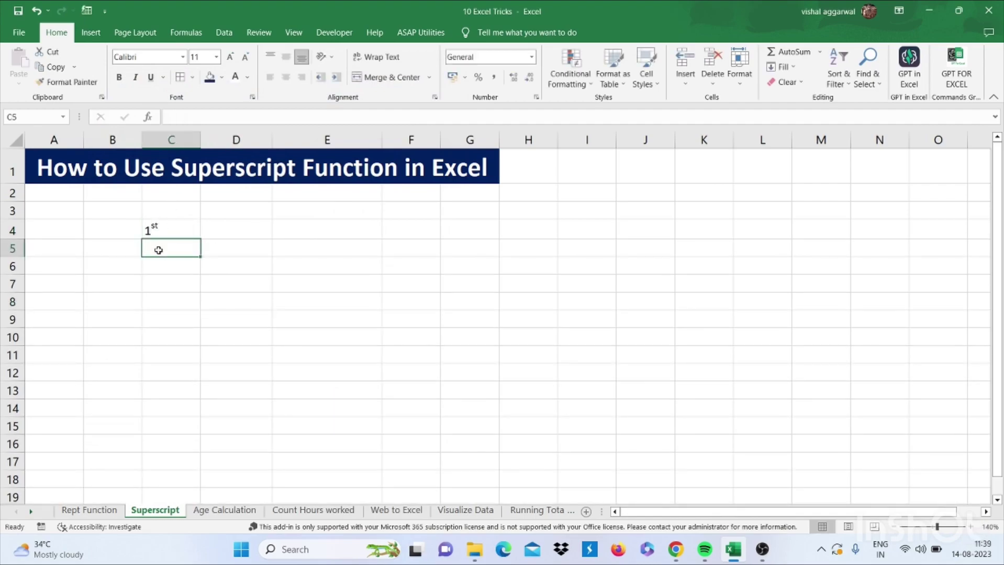
left_click(179, 224)
left_click_drag(200, 240, 206, 465)
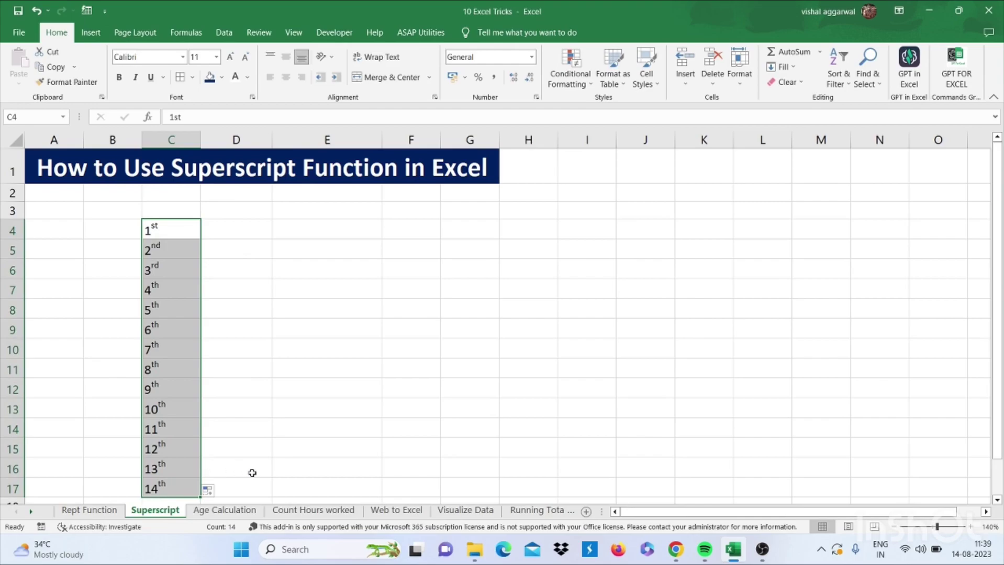
- On the Age Calculation sheet, calculate the age in cell C9 with the formula =INT((D6-C6)/365.25)
left_click(225, 515)
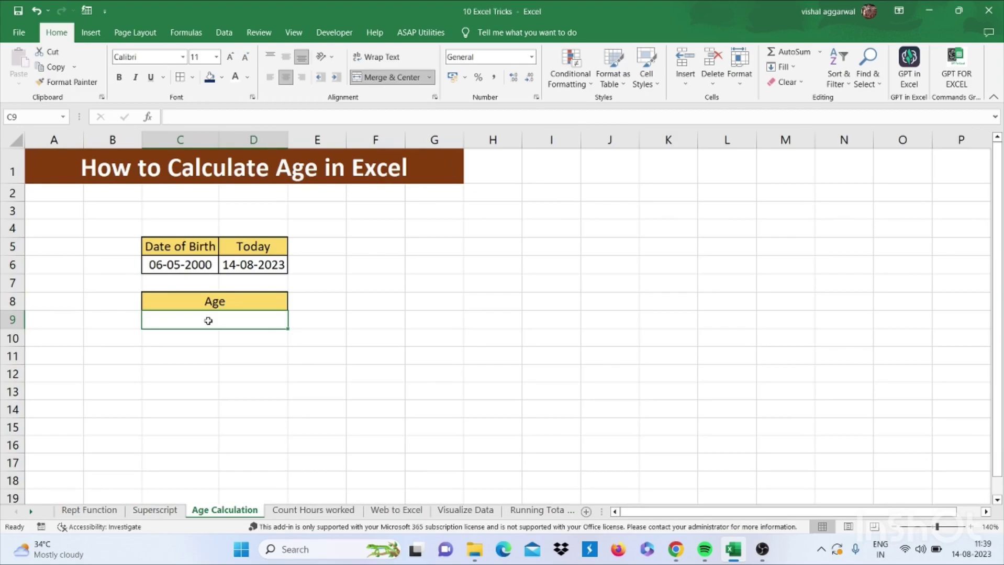
type("=int")
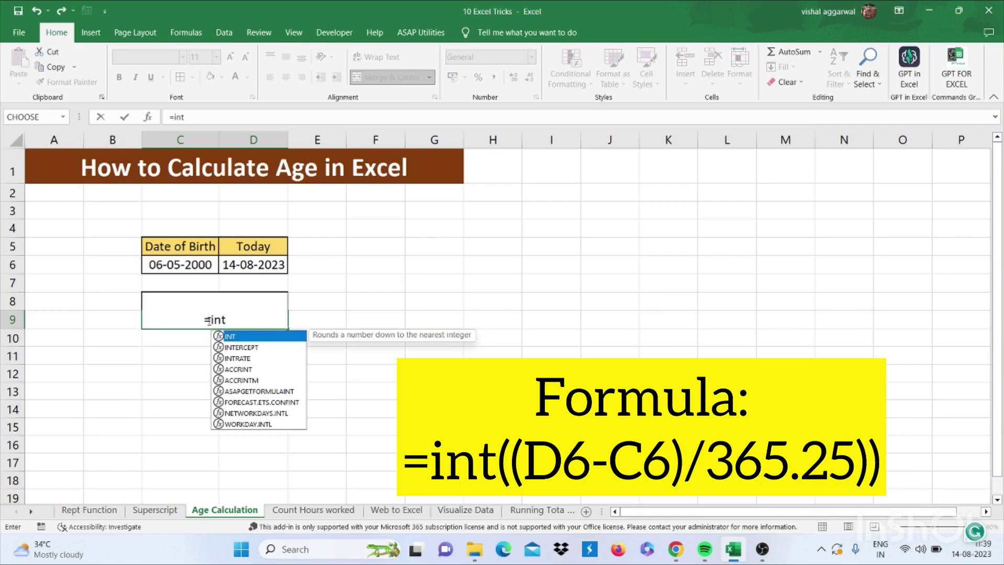
type("(")
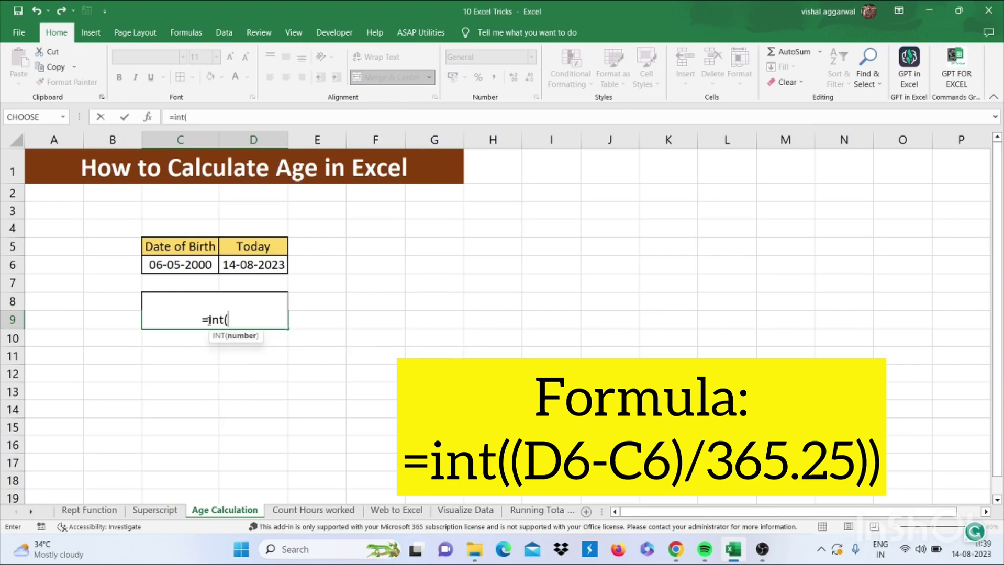
type("(")
left_click(253, 268)
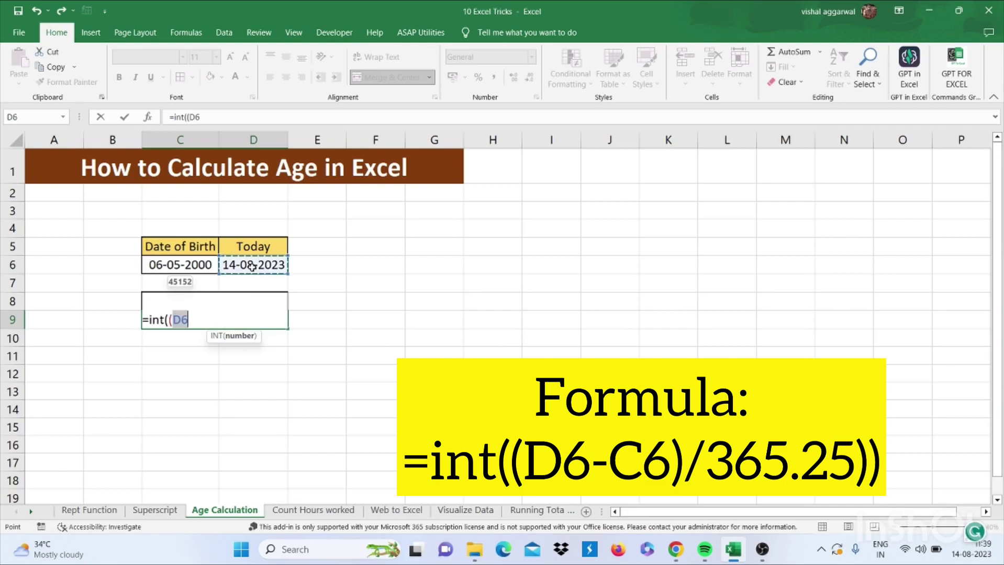
type("-")
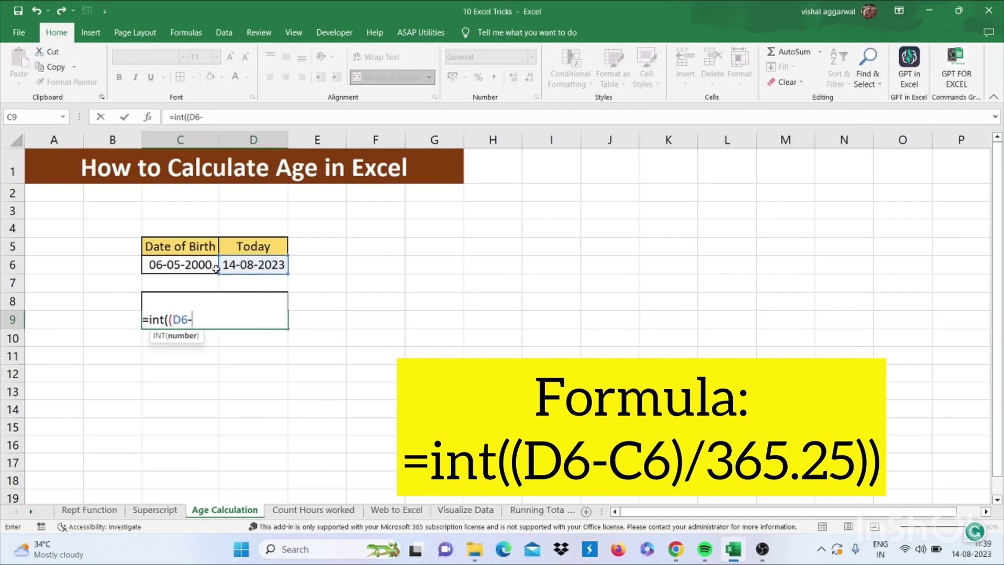
left_click(196, 265)
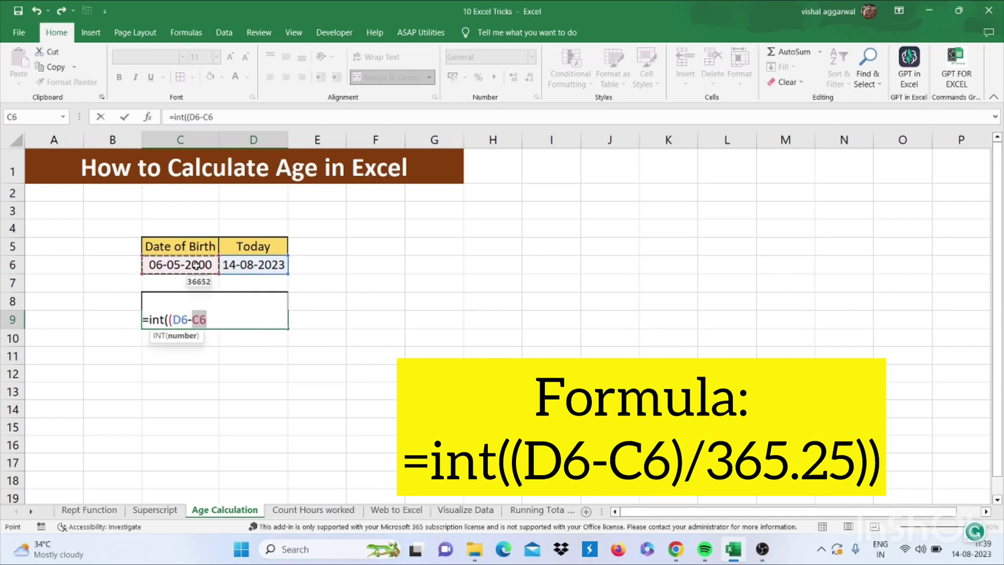
type(")")
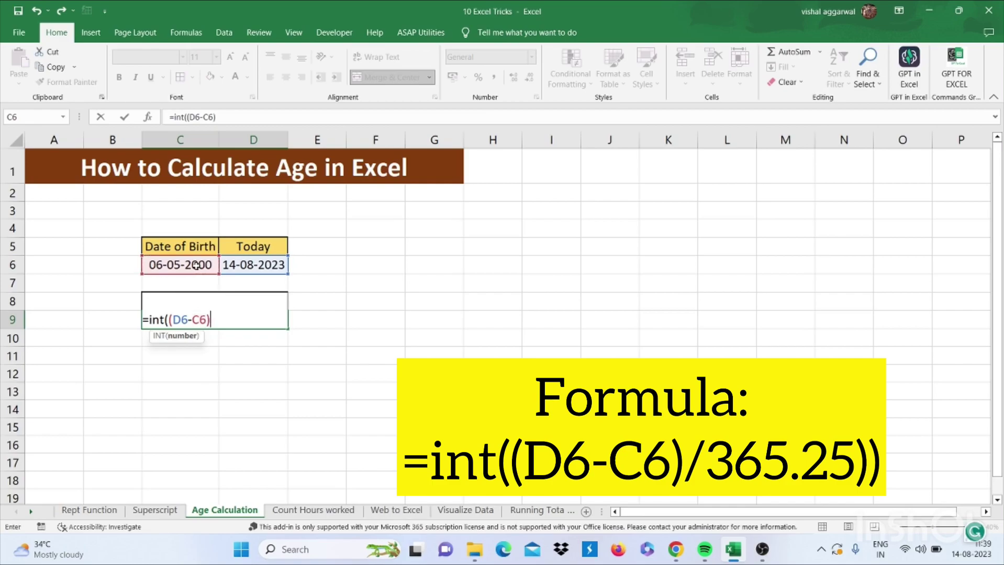
type("/365.25")
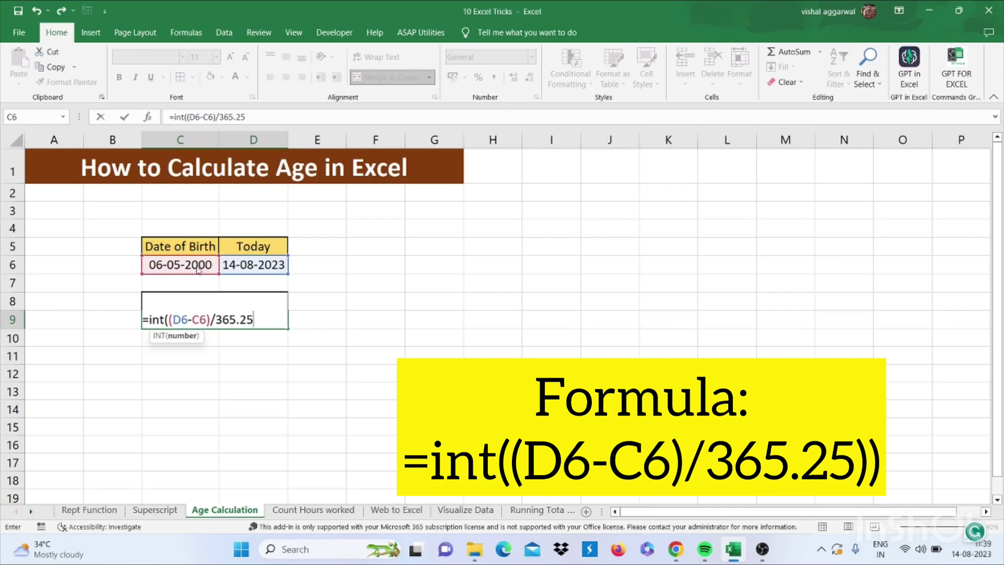
key("Return")
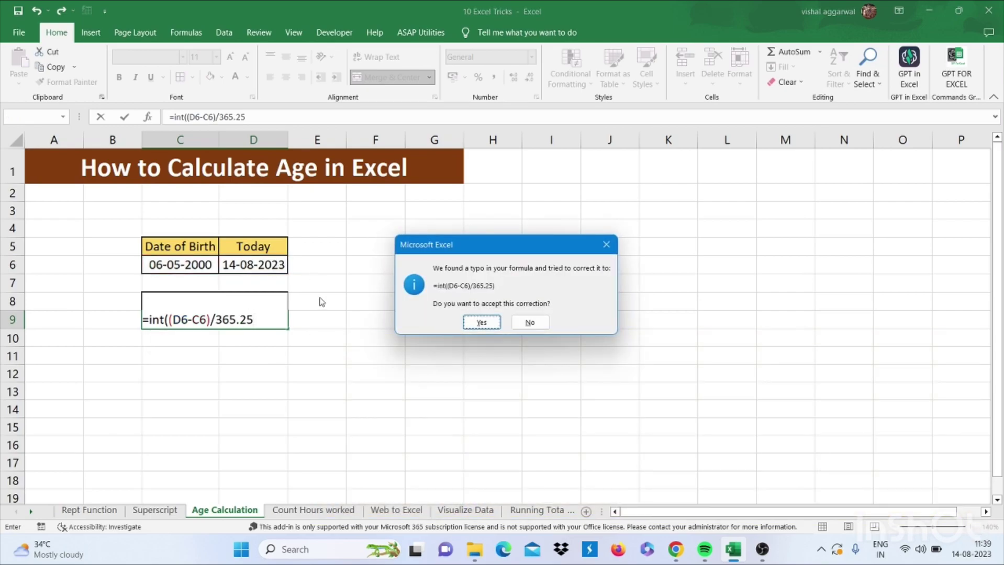
left_click(484, 325)
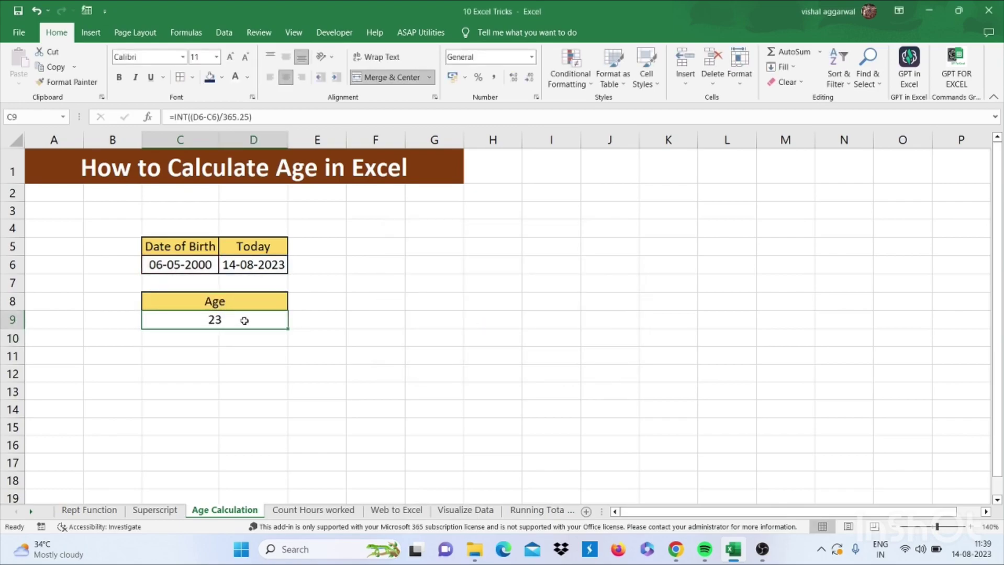
left_click(181, 266)
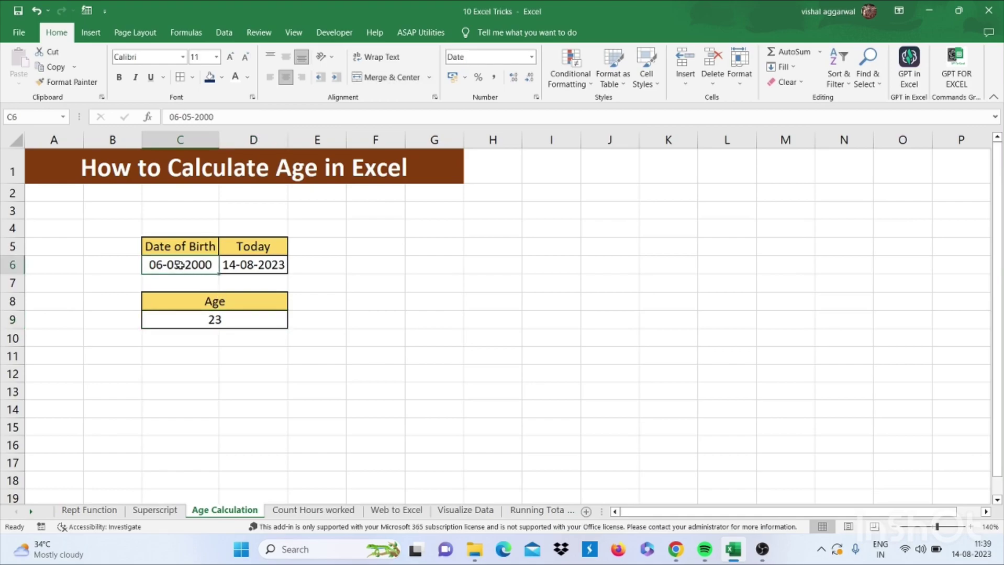
left_click(222, 323)
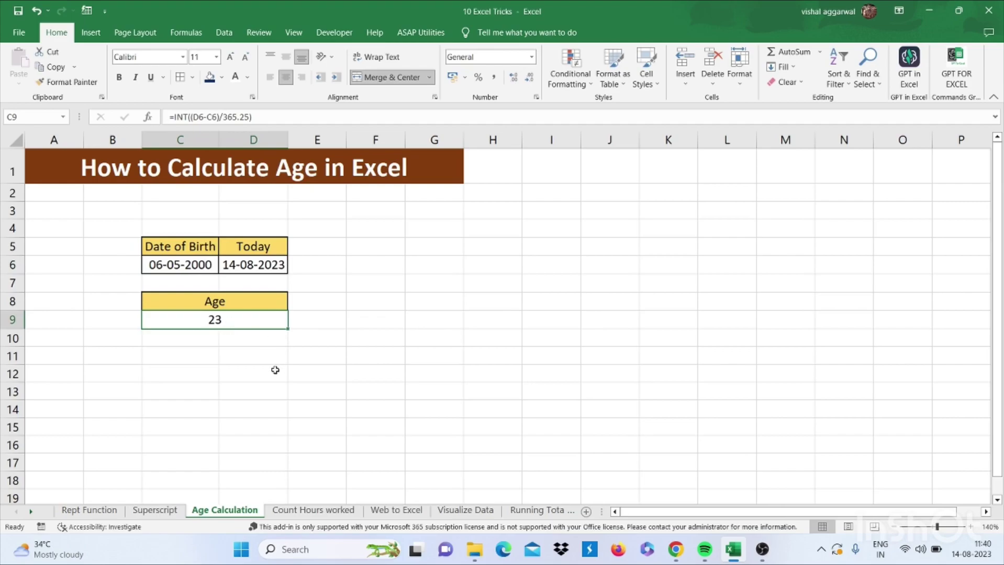
- On the Count Hours worked sheet, enter =MOD(E5-D5,1)*24 in cell F5 and fill it down to F17
left_click(314, 512)
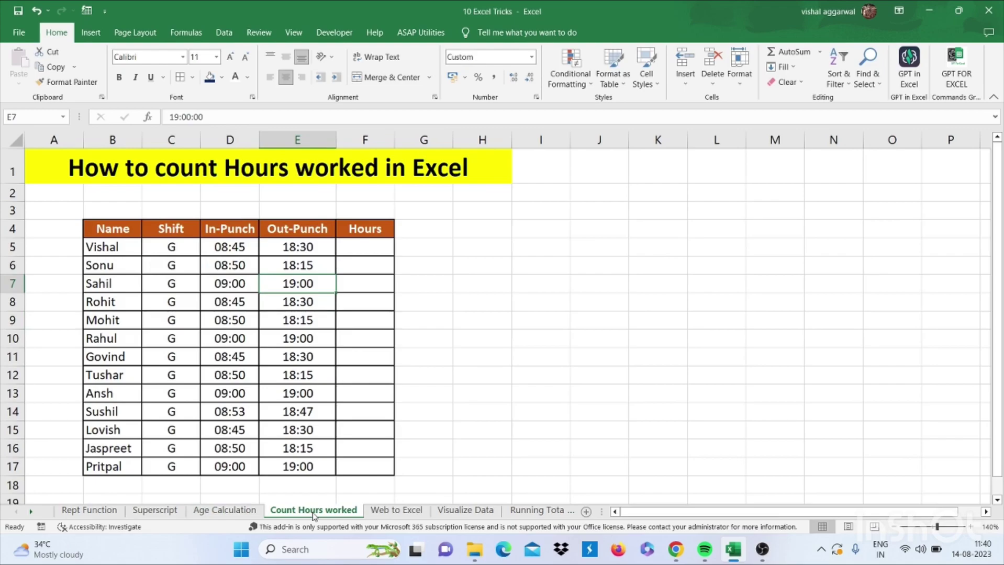
left_click(369, 245)
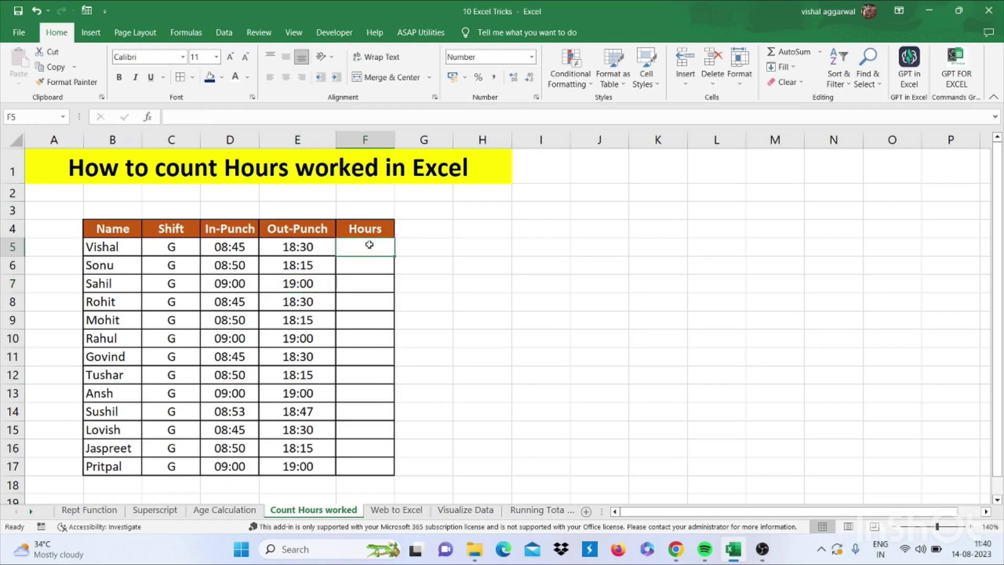
type("=")
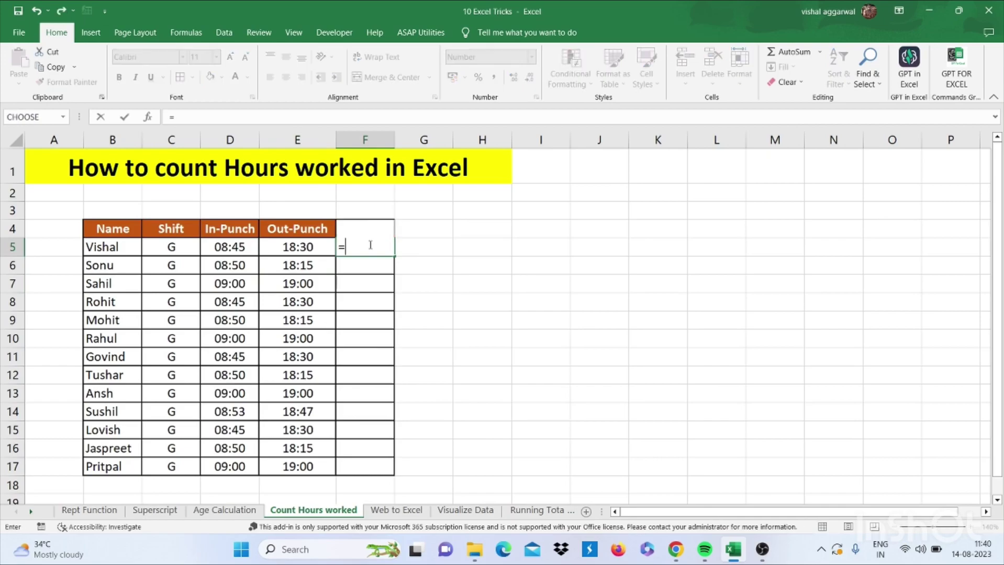
type("mod")
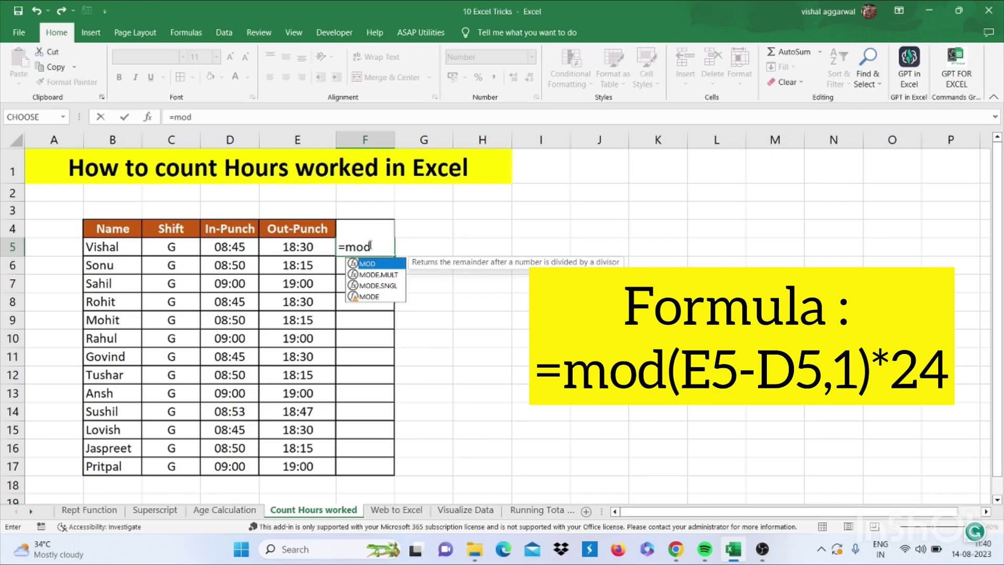
type("(")
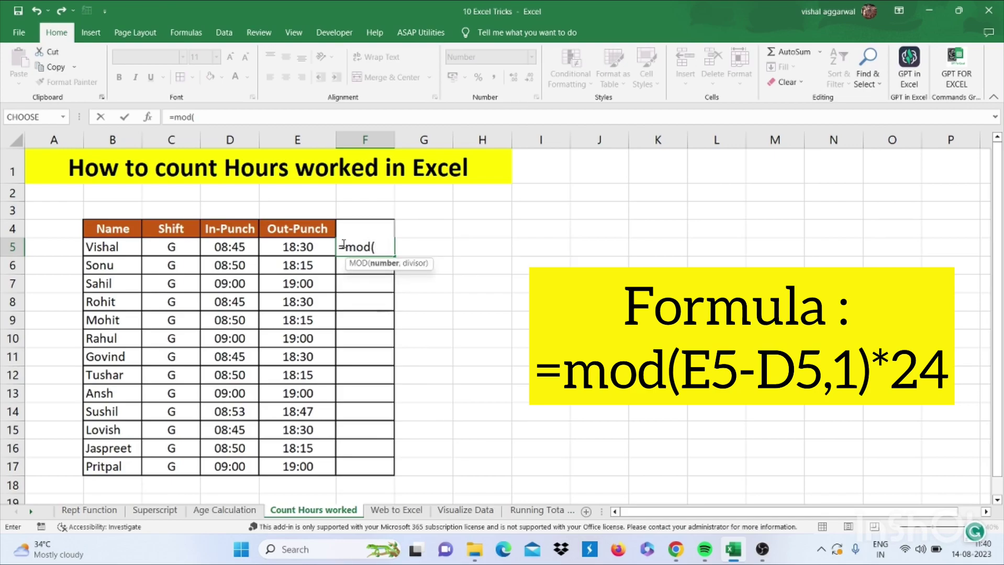
left_click(322, 246)
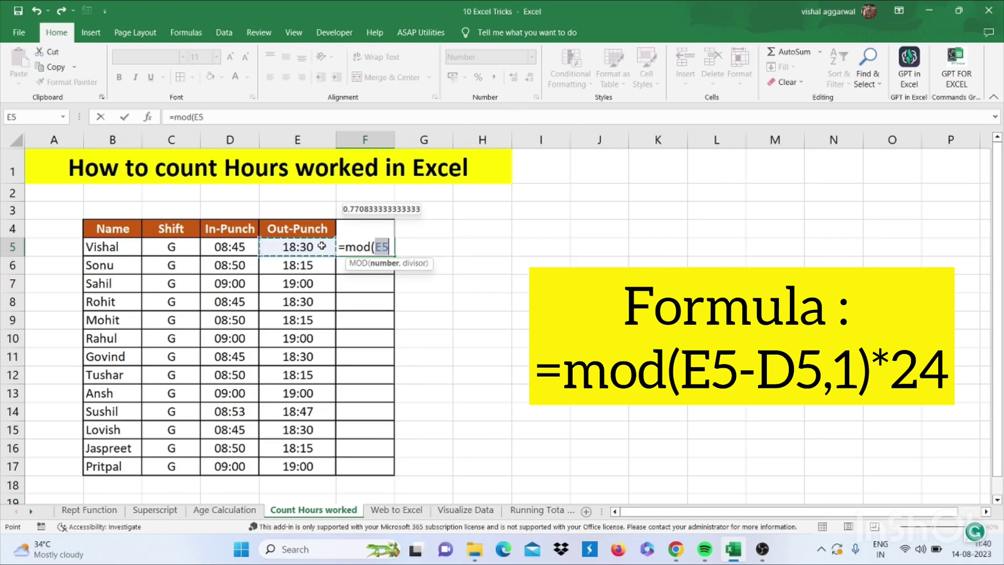
type("-")
left_click(237, 242)
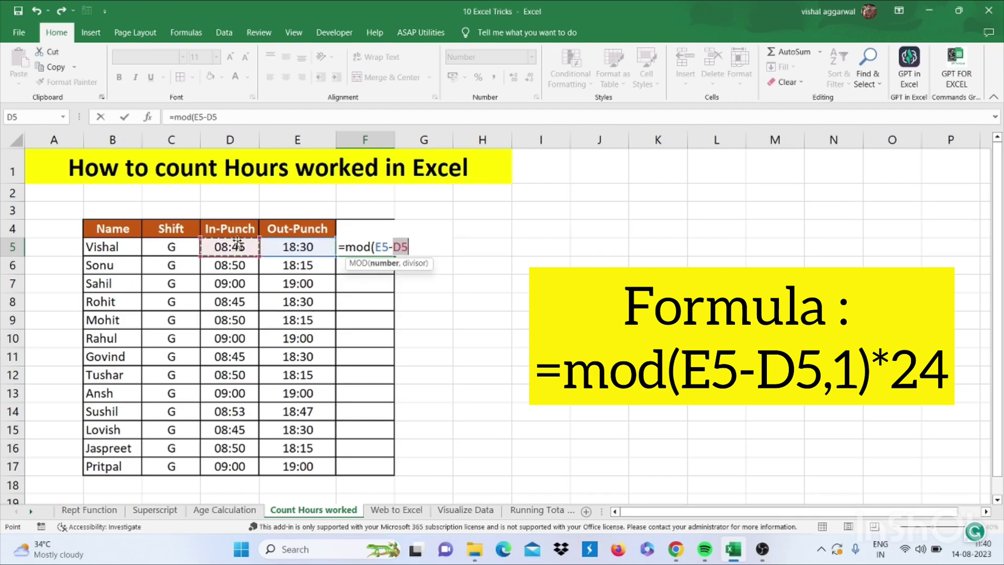
type(",1")
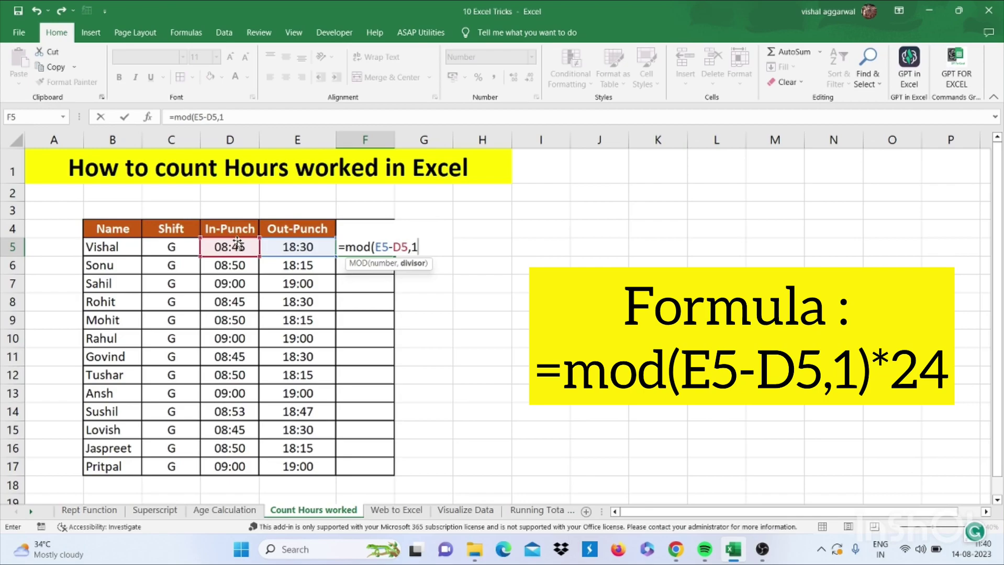
type(")")
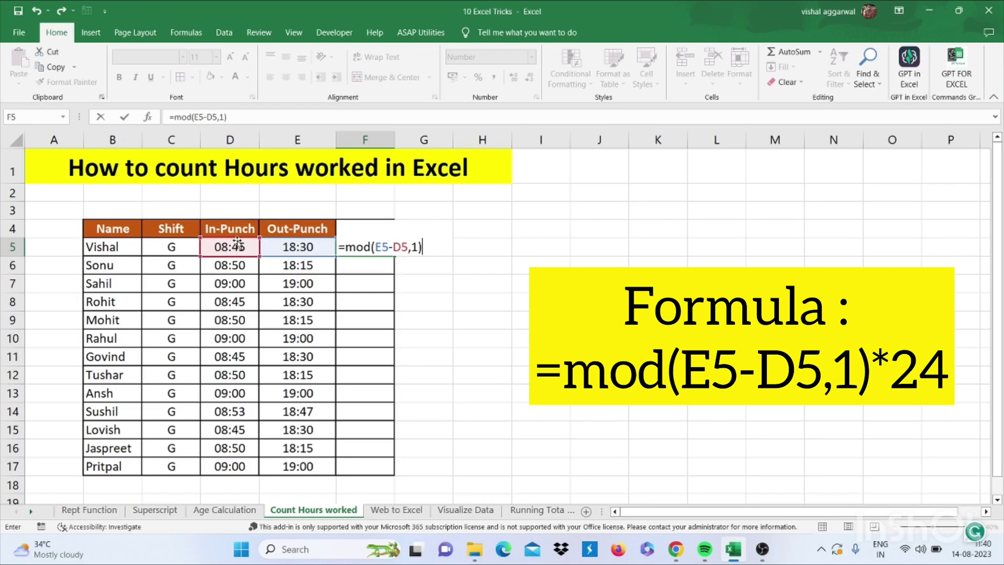
type("*24")
key("ctrl+Return")
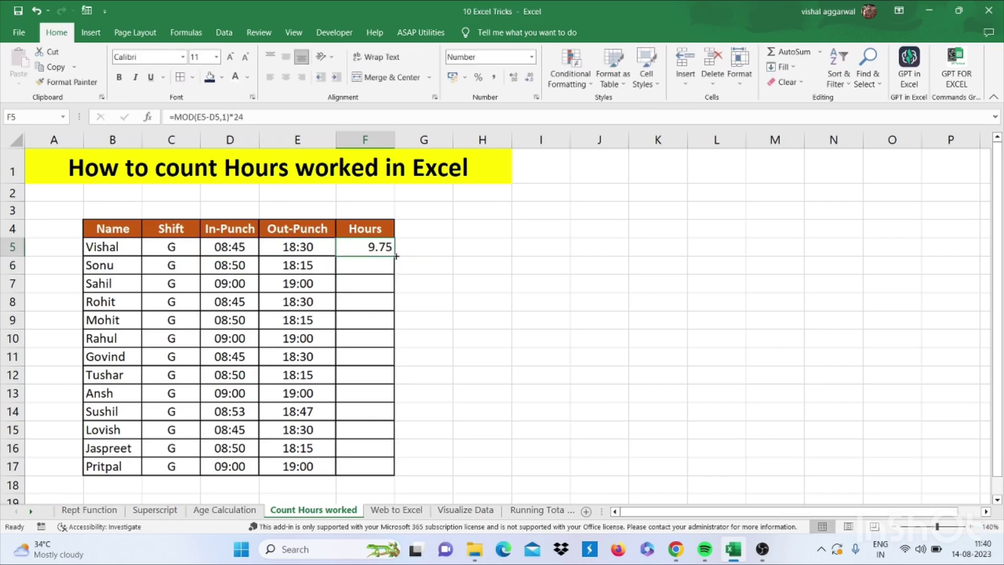
double_click(396, 257)
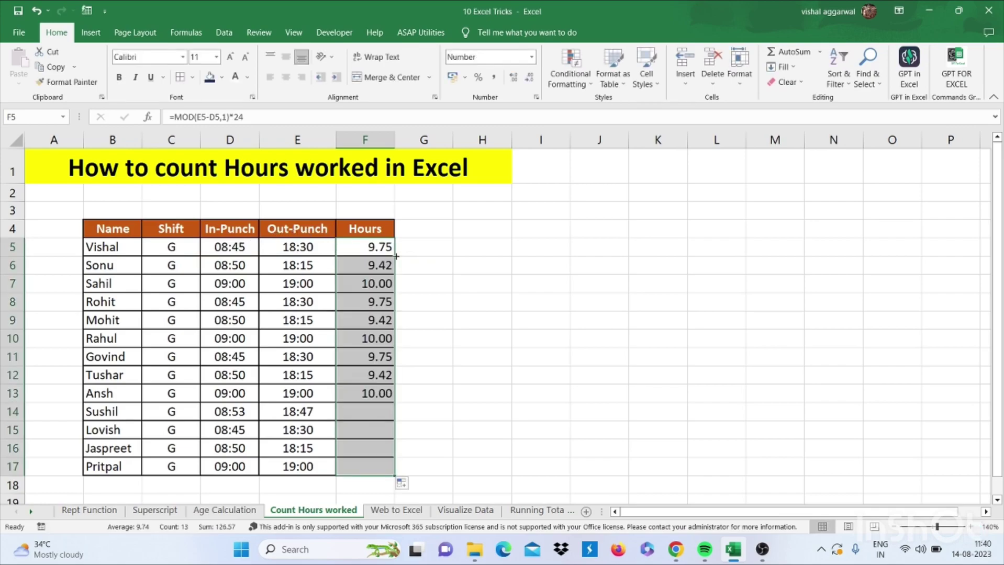
left_click(369, 254)
- Enter the formula =MOD(E5-D5,1)*24 in cell G5, beside the Hours column
left_click(433, 249)
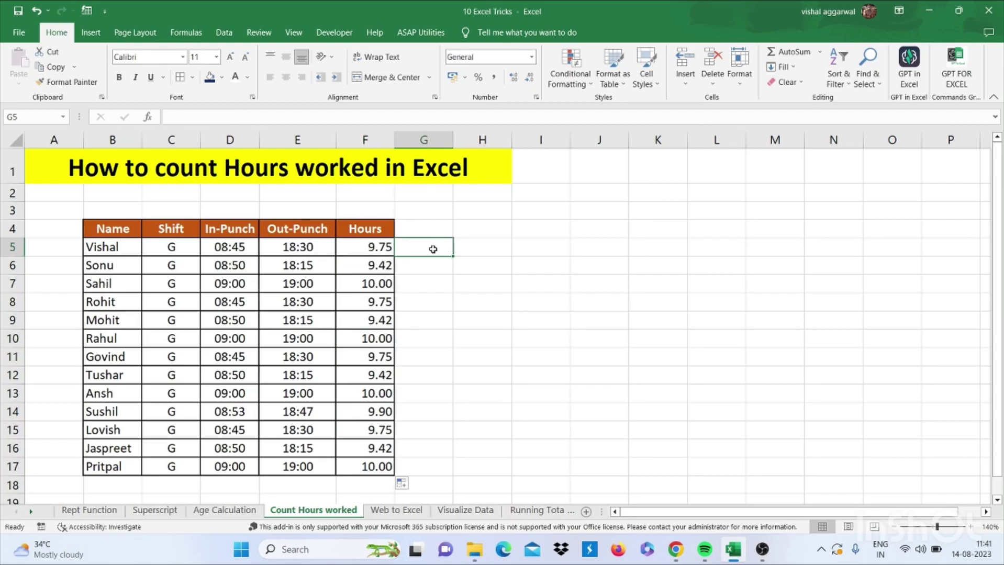
type("=")
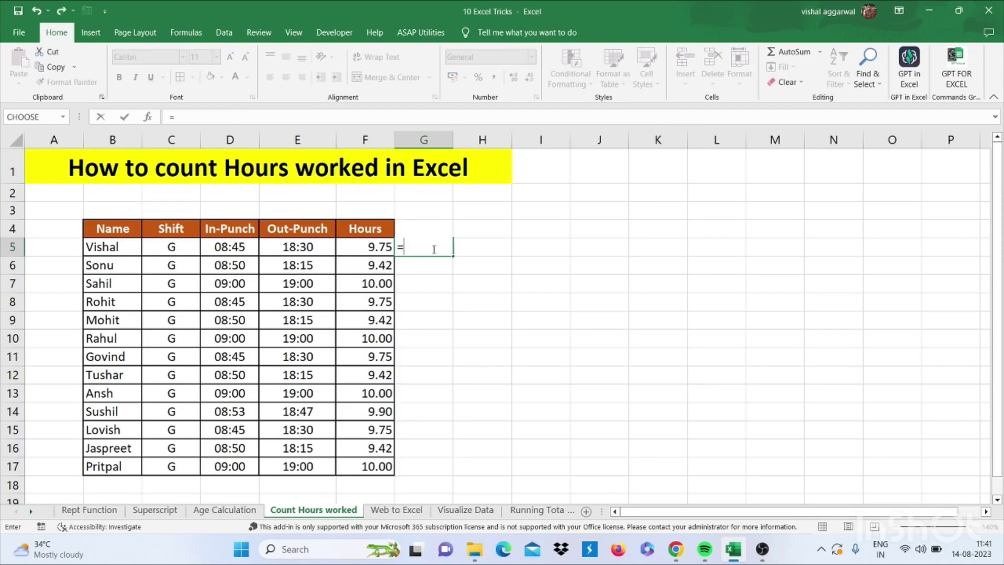
type("mod")
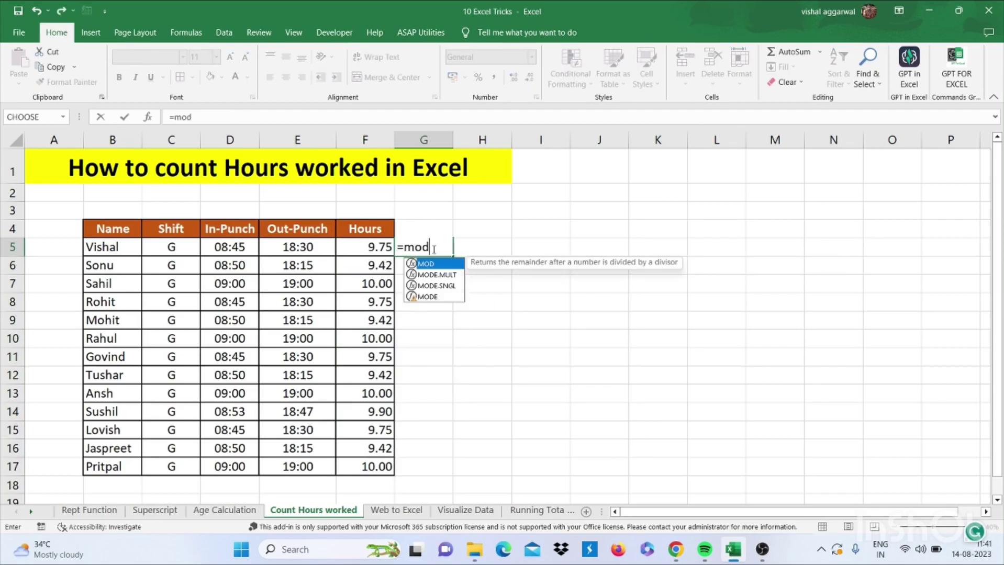
type("(")
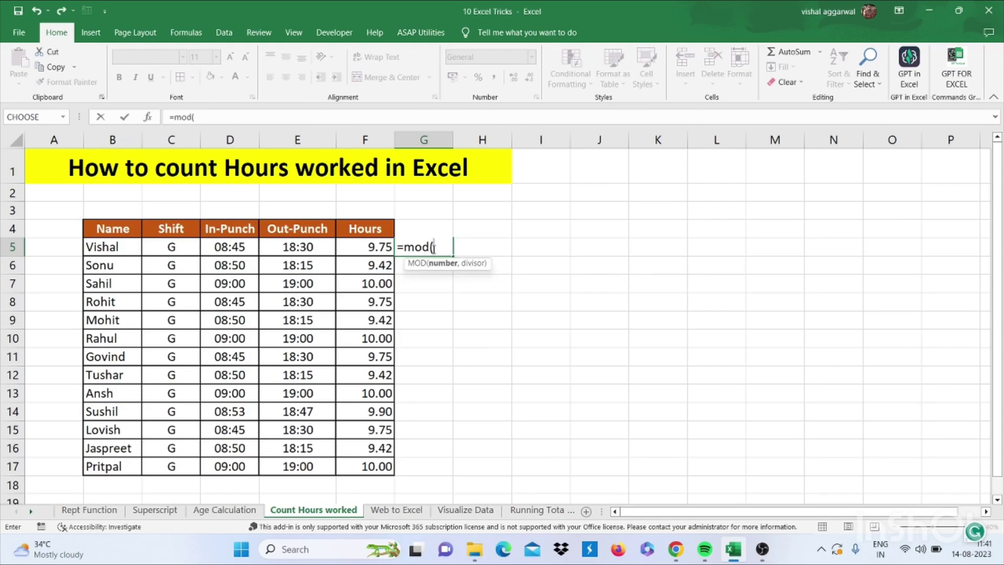
left_click(322, 244)
type("-")
left_click(321, 244)
key("Left")
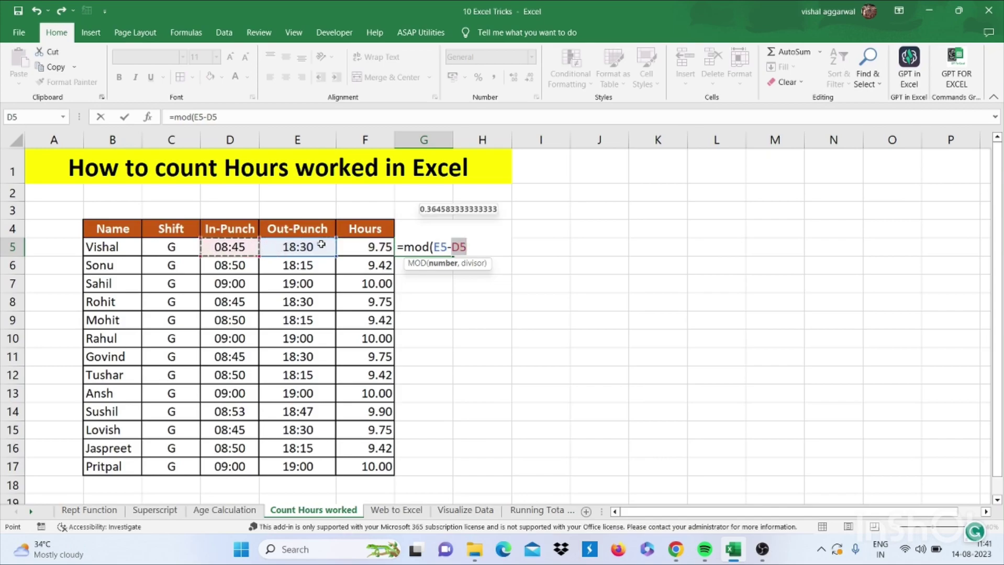
type(",1")
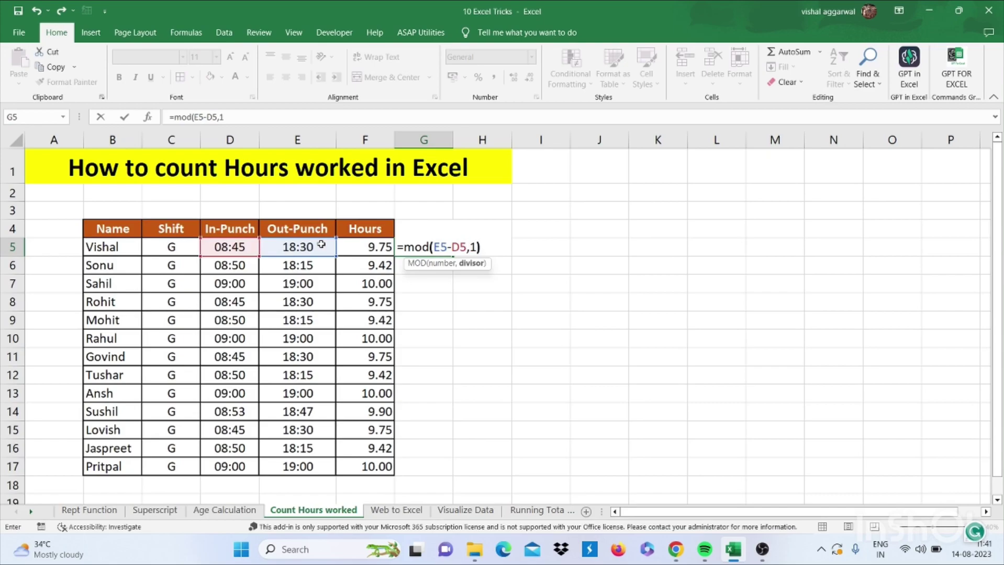
type(")*24")
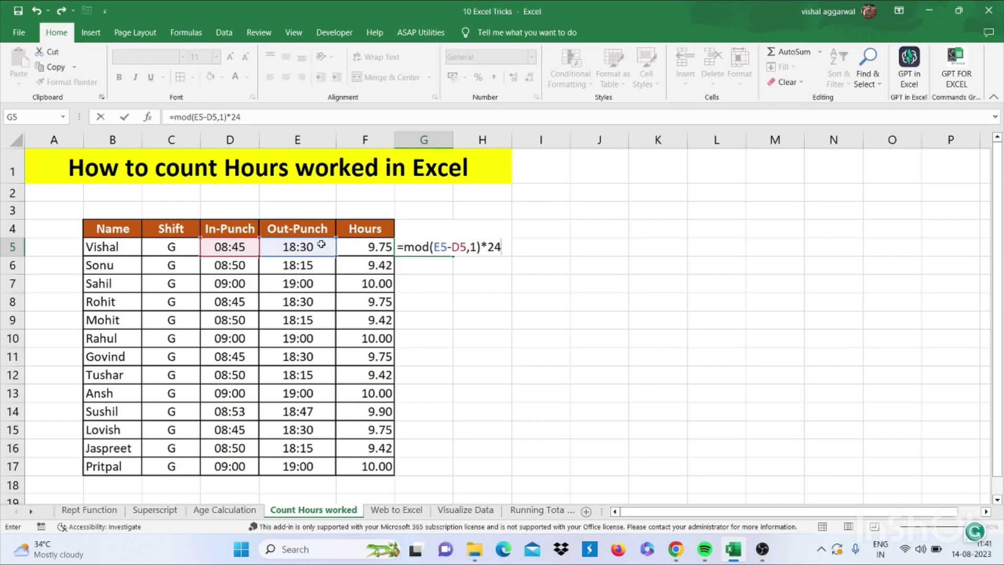
key("Return")
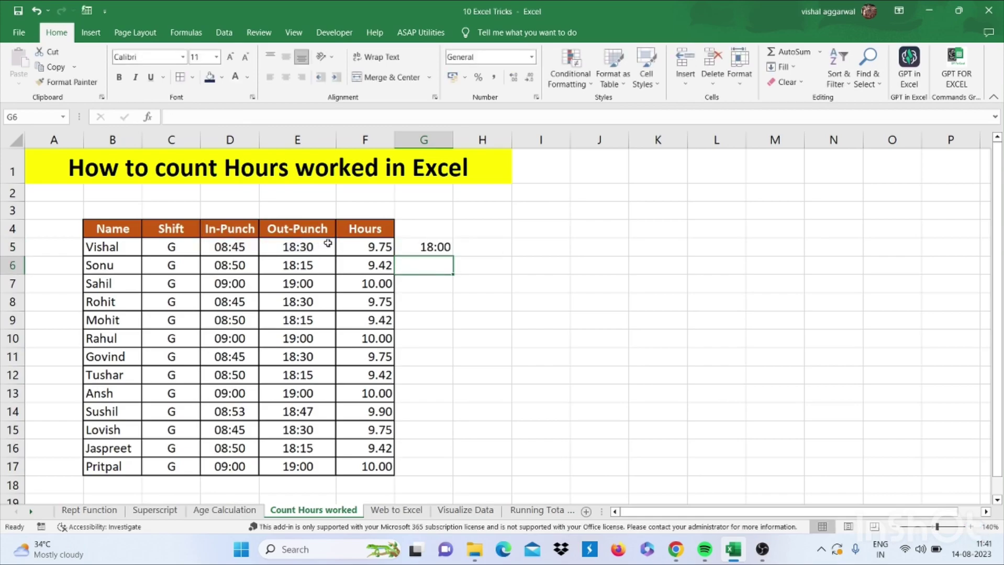
- Apply the Number format to cell G5 and fill its formula down to G17
left_click(431, 247)
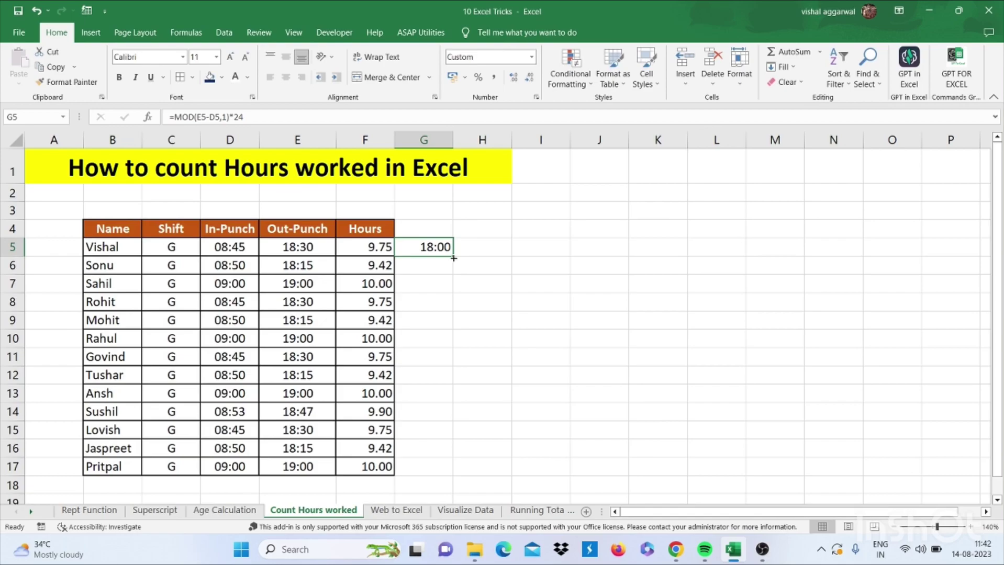
key("ctrl+shift+1")
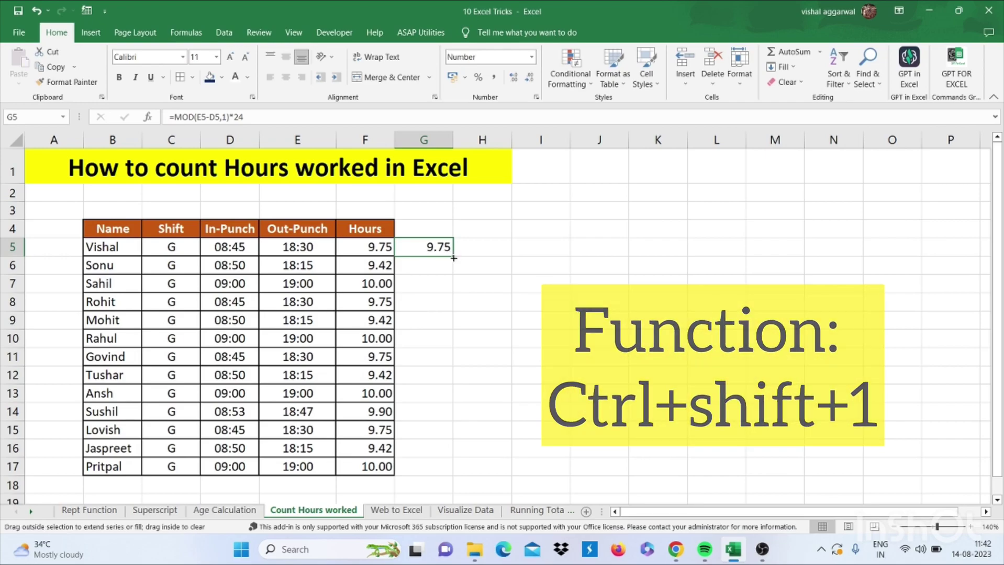
double_click(454, 258)
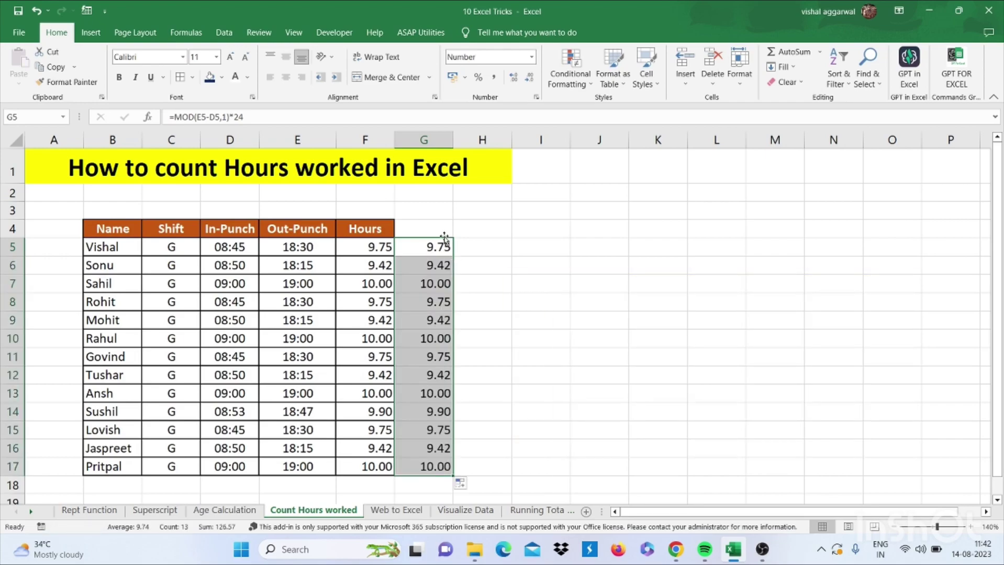
left_click(437, 231)
- Clear the contents of cells G5:G17 beside the Hours column
left_click(432, 244)
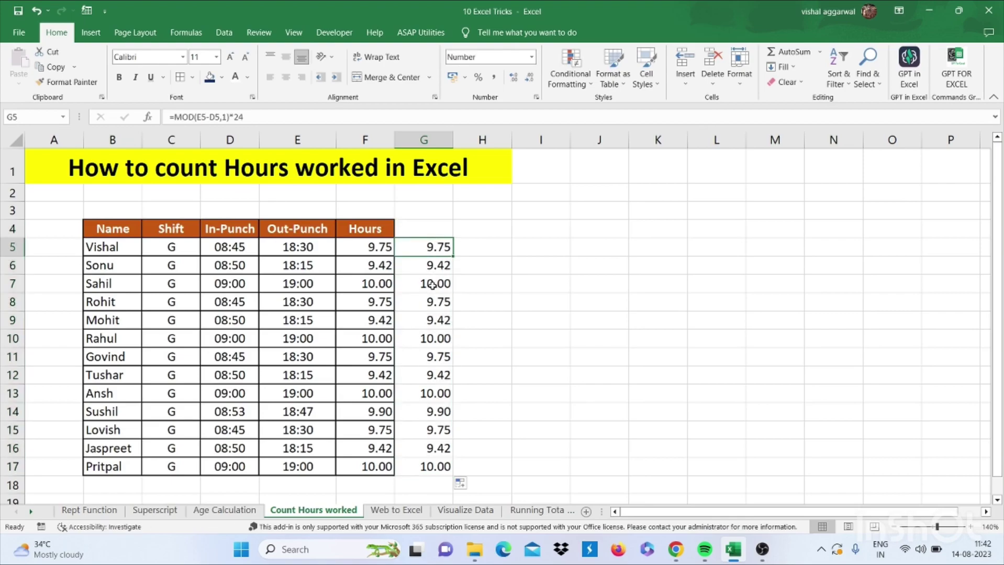
key("shift+Down")
key("shift+Down")
key("shift+Down")
key("shift+Down")
key("shift+Down")
key("shift+Down")
key("shift+Down")
key("shift+Down")
key("shift+Down")
key("shift+Down")
key("shift+Down")
key("shift+Down")
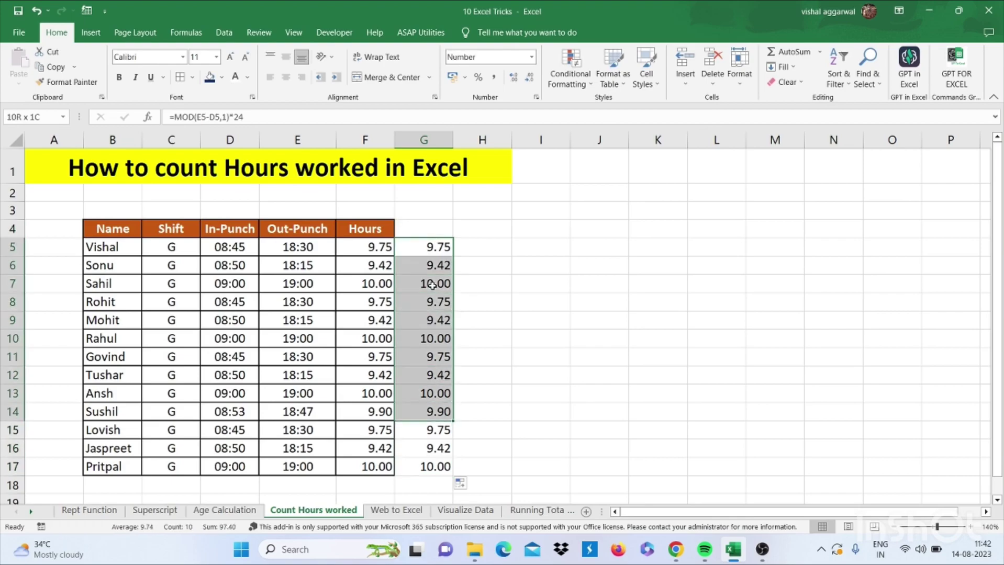
key("Delete")
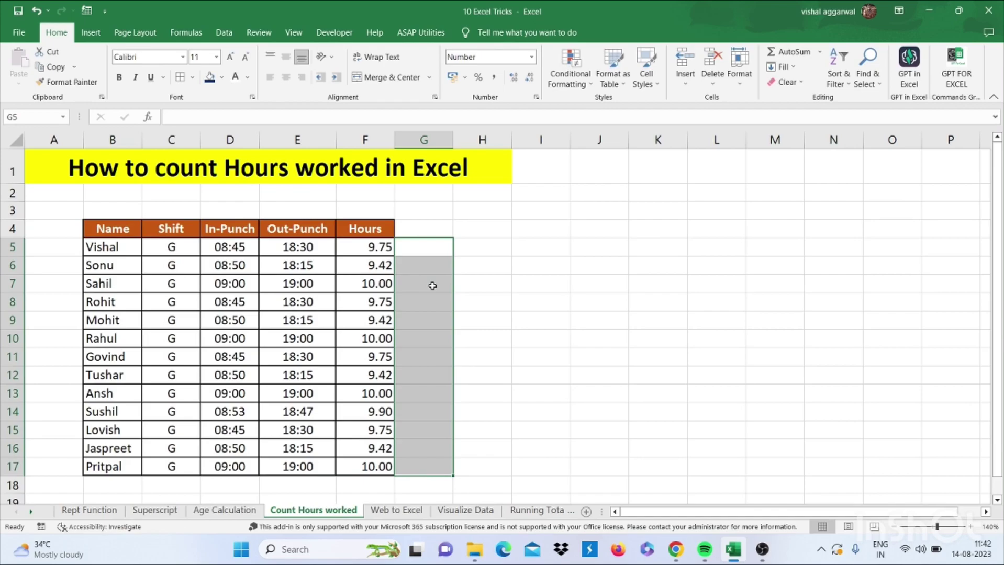
- Go to the Web to Excel sheet, view the indiacensus.net page in Chrome, and return to Excel
key("ctrl+Page_Down")
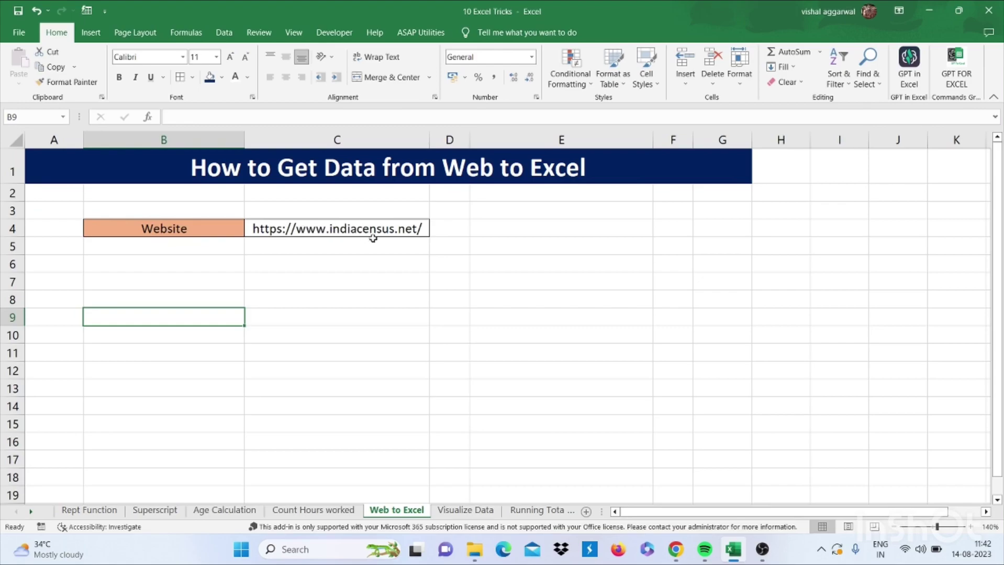
left_click(677, 550)
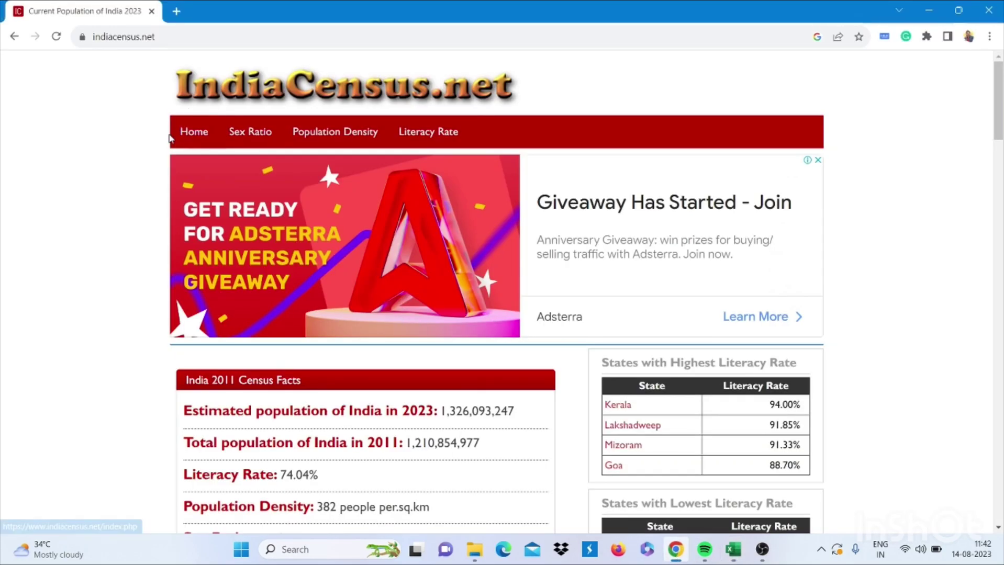
key("alt+Tab")
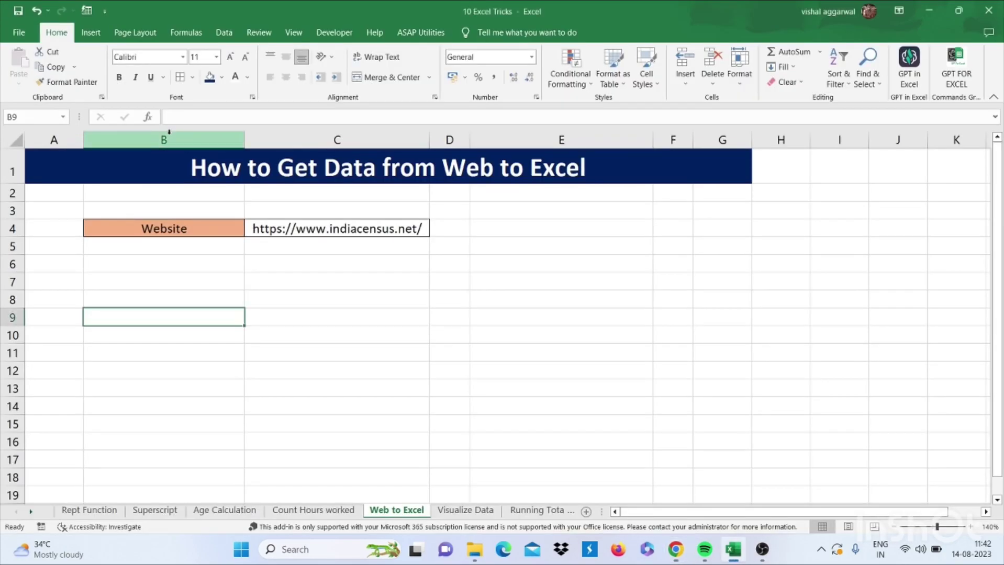
left_click(234, 39)
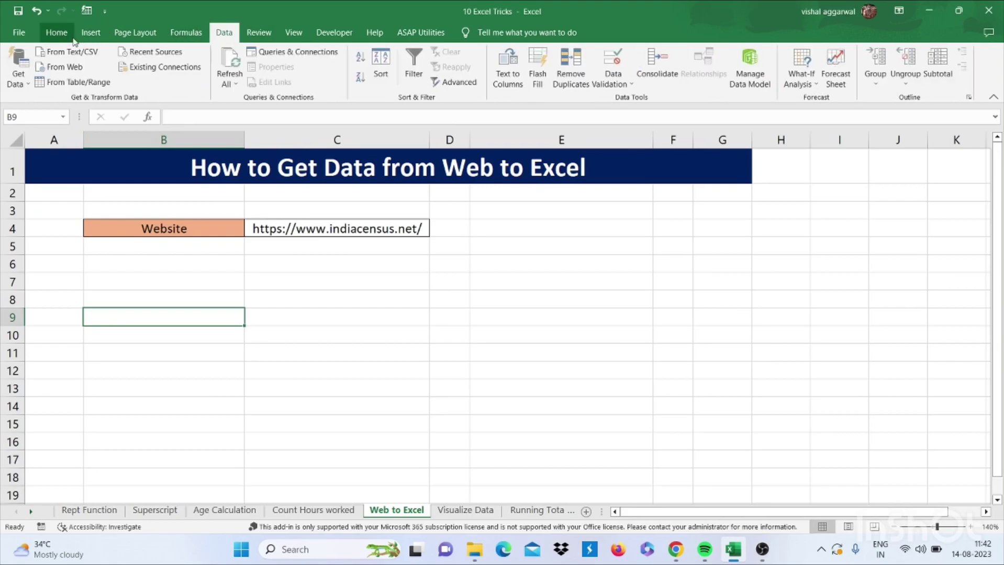
left_click(8, 83)
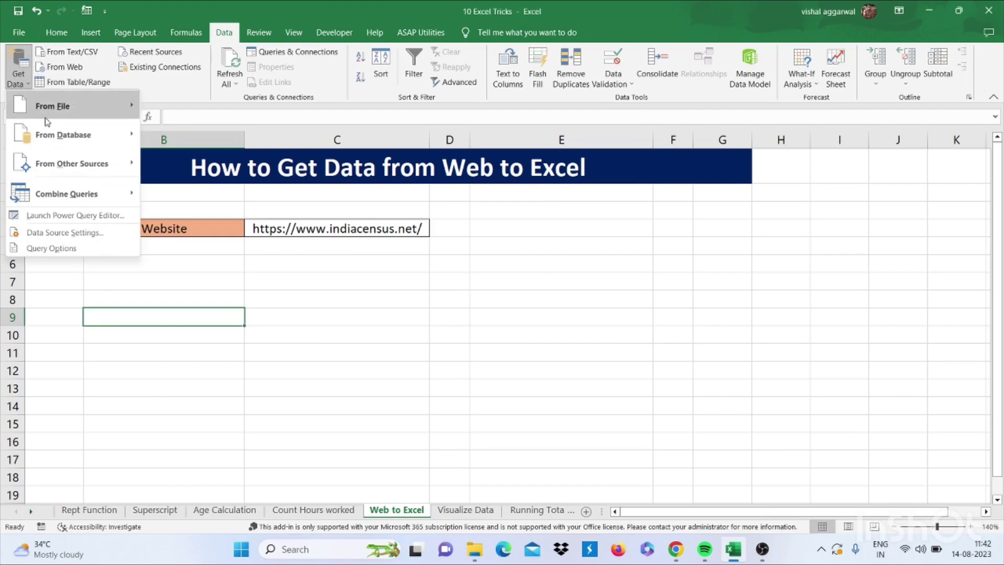
mouse_move(56, 161)
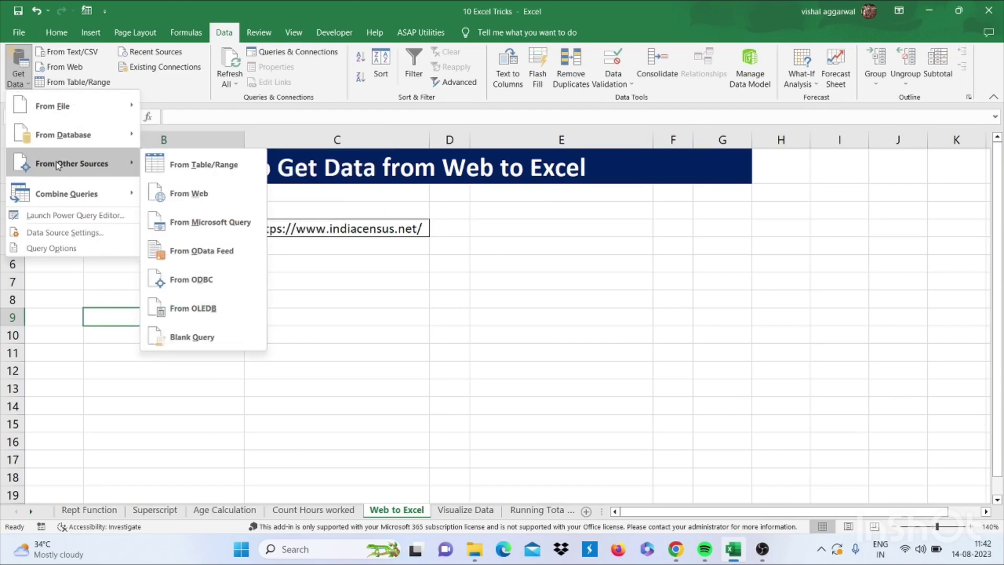
left_click(174, 203)
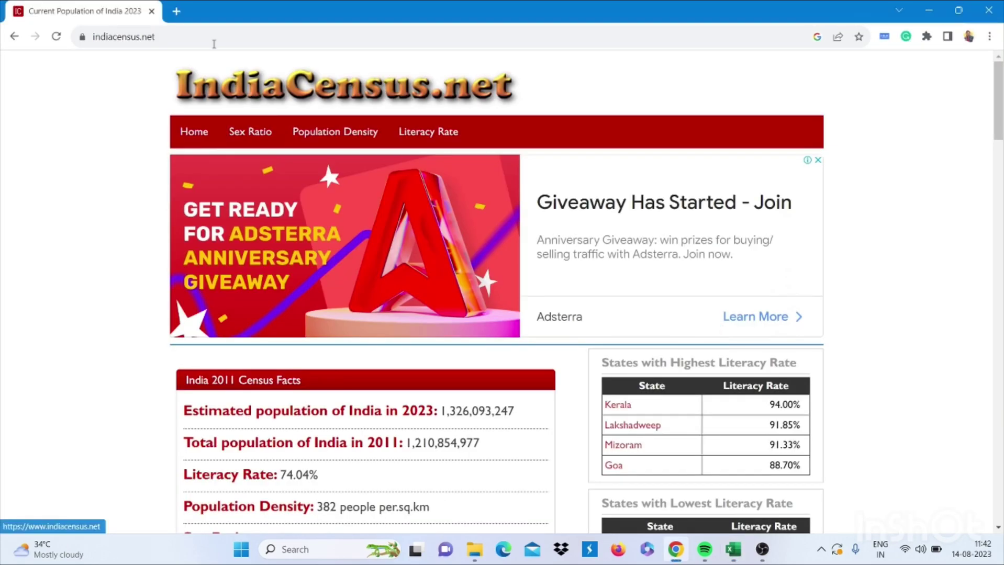
left_click(210, 39)
key("ctrl+c")
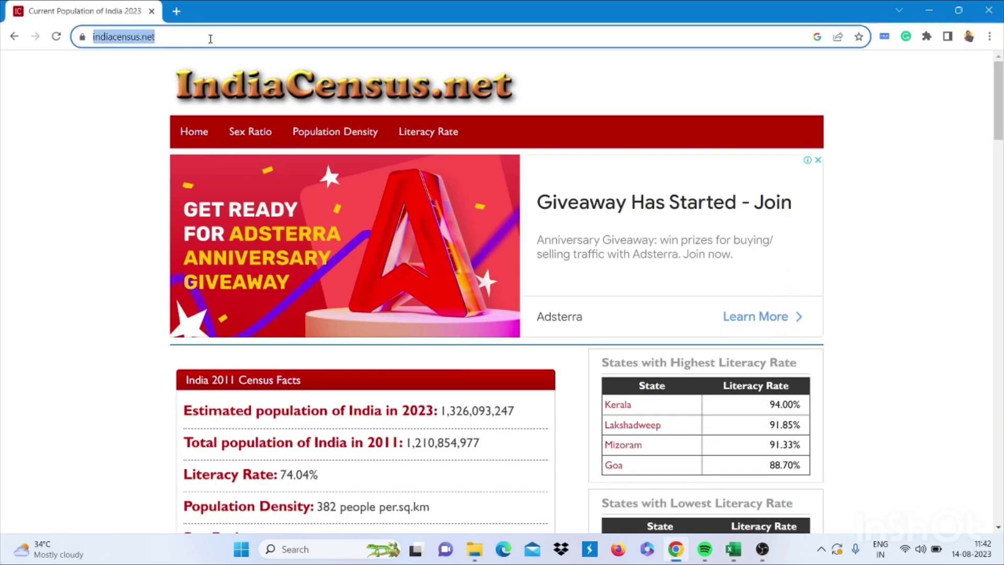
key("alt+Tab")
left_click(324, 270)
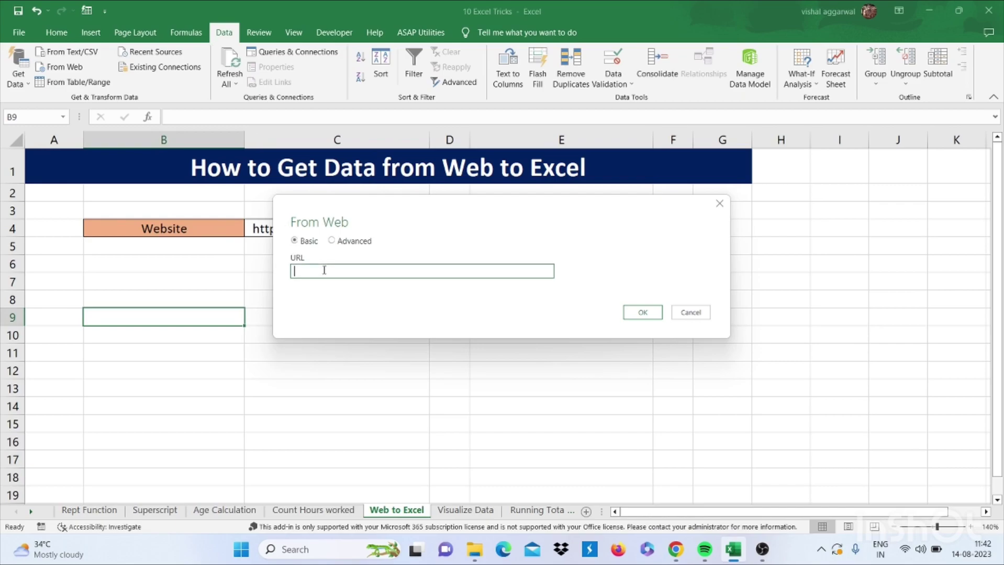
key("ctrl+v")
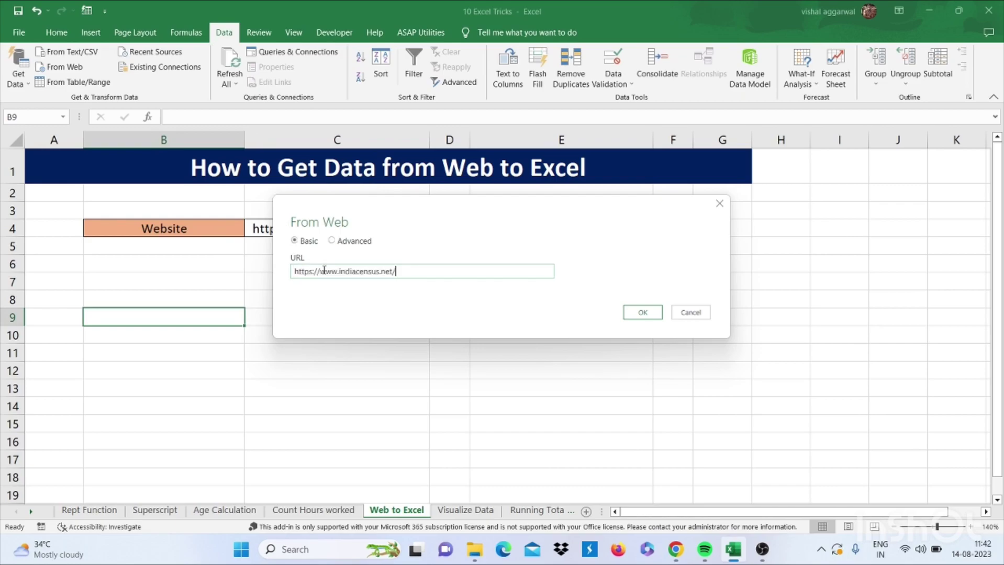
left_click(643, 313)
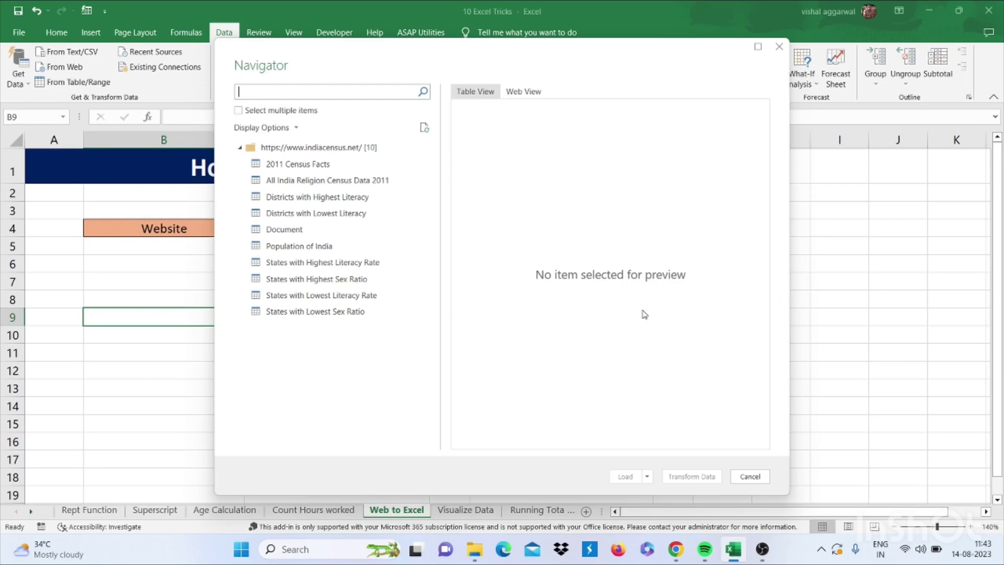
- Choose the 2011 Census Facts table from the site's data and open its Load To options
left_click(314, 168)
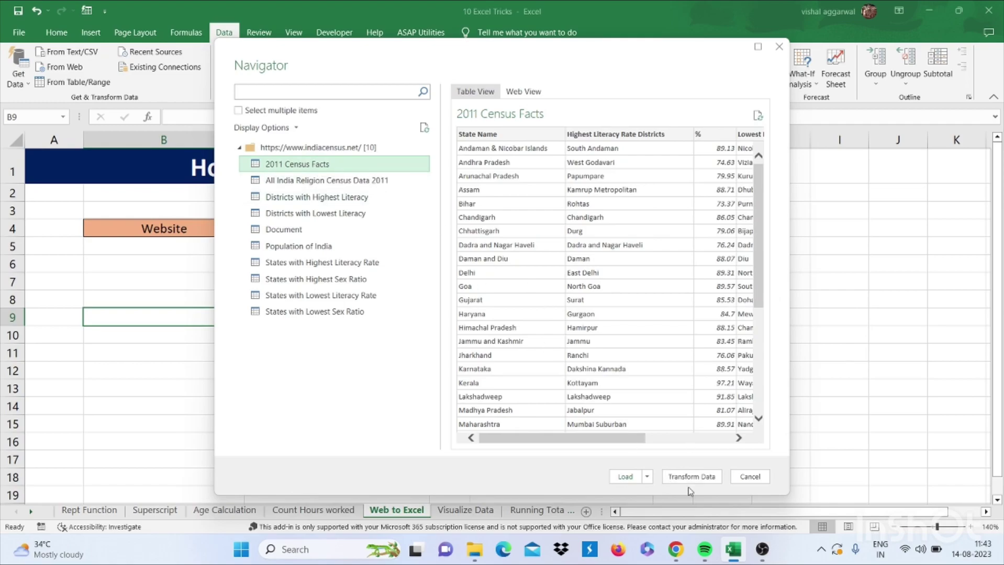
left_click(649, 479)
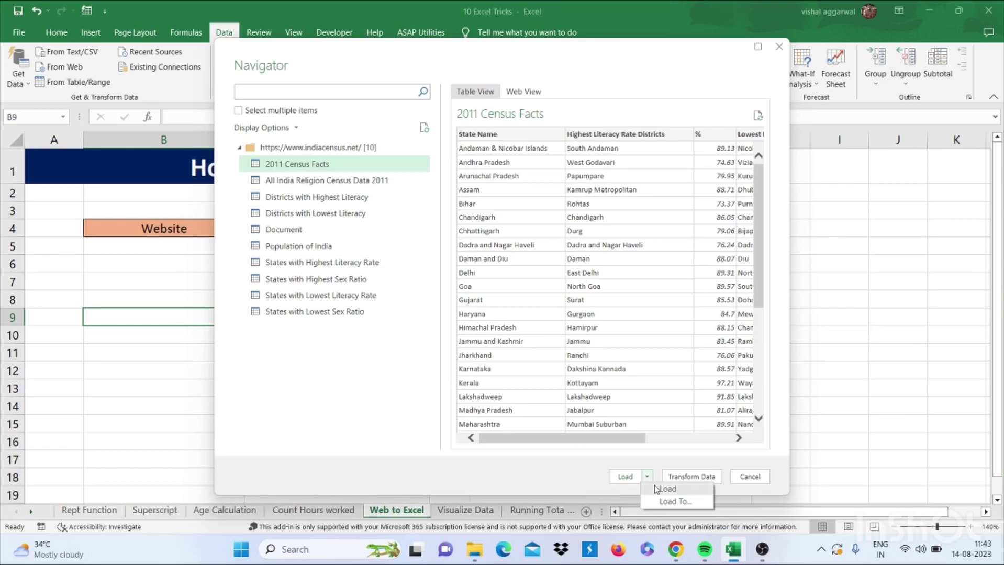
left_click(668, 503)
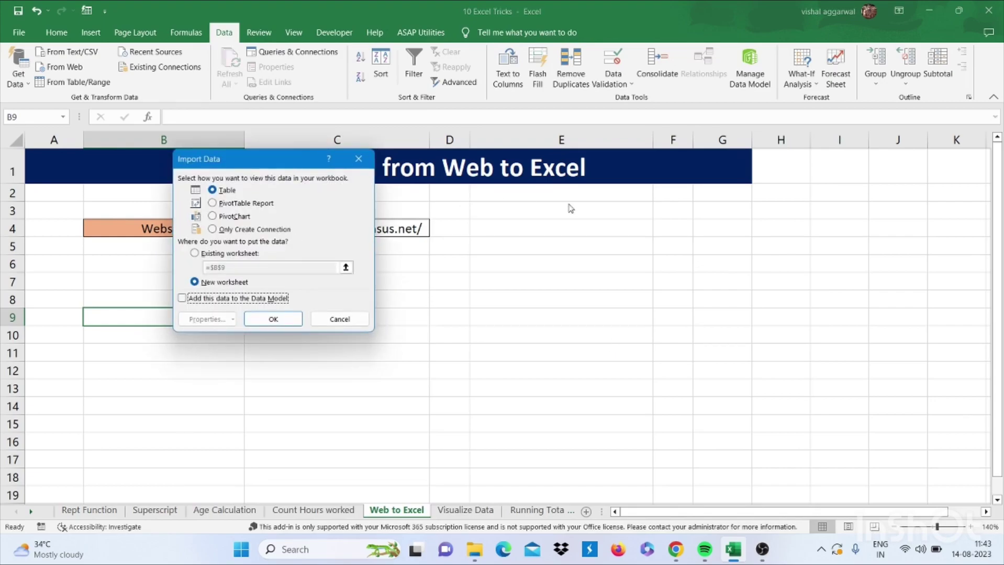
- Import the census data as a table into the existing Web to Excel worksheet, starting at cell B6
left_click_drag(293, 156, 569, 190)
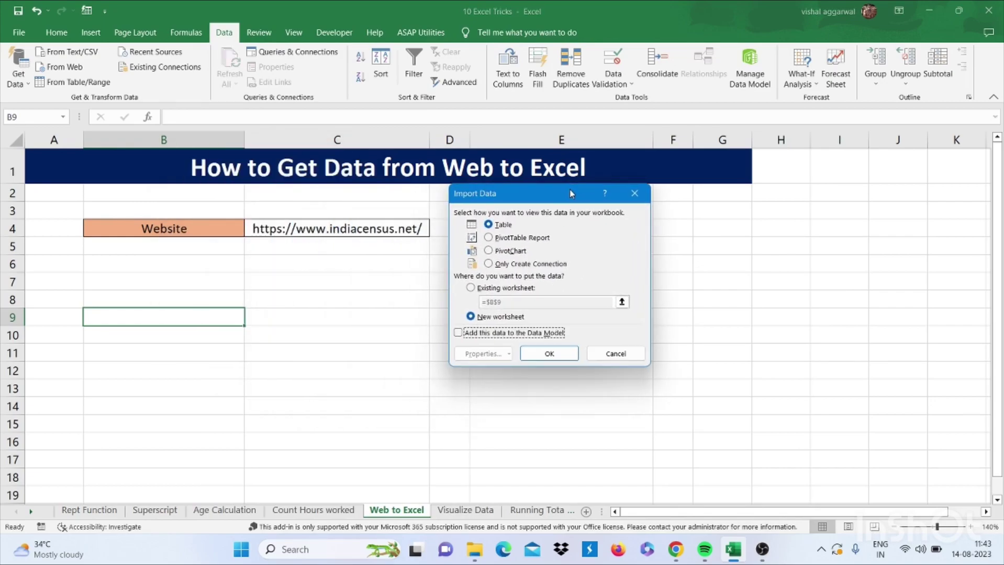
left_click(478, 288)
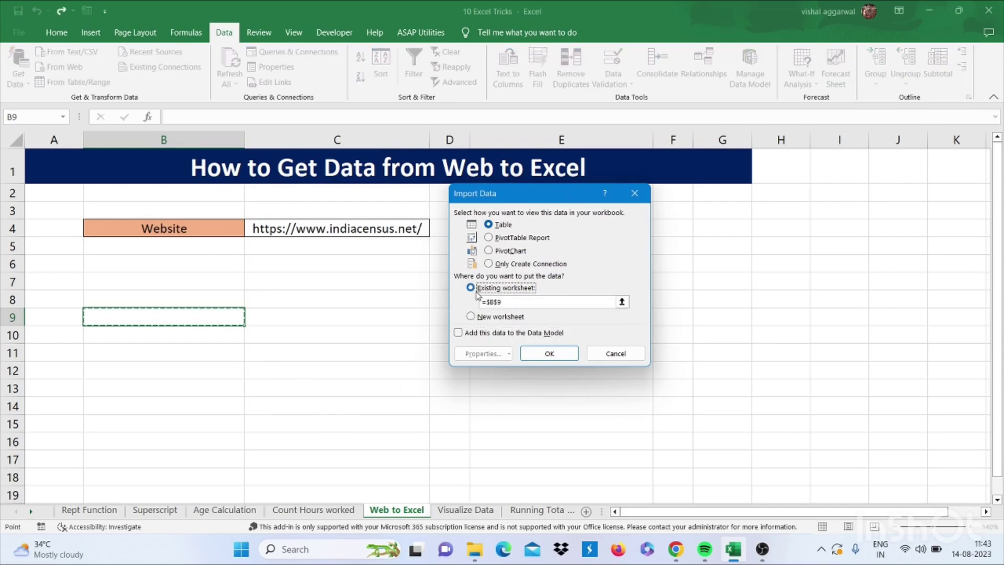
left_click(622, 303)
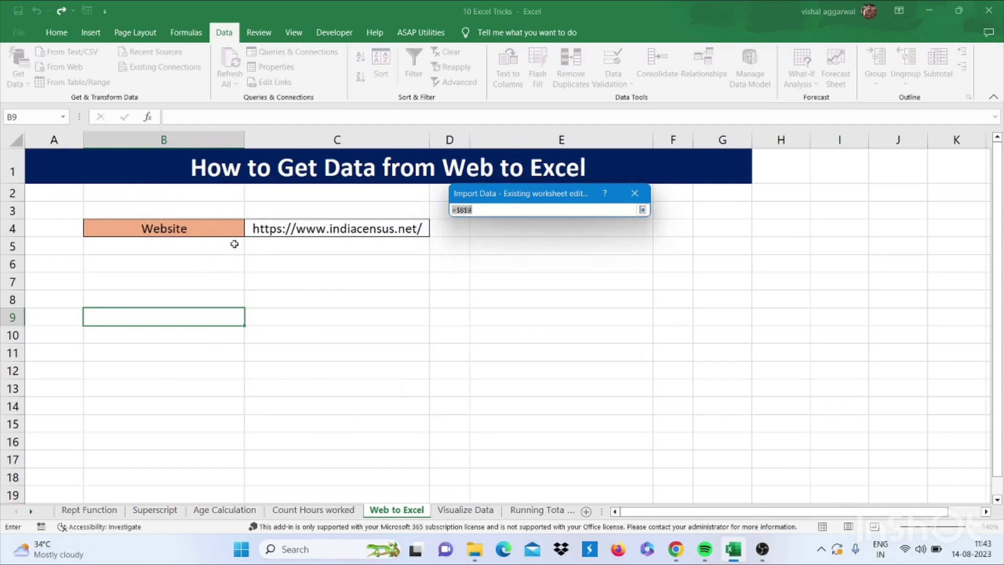
left_click(127, 265)
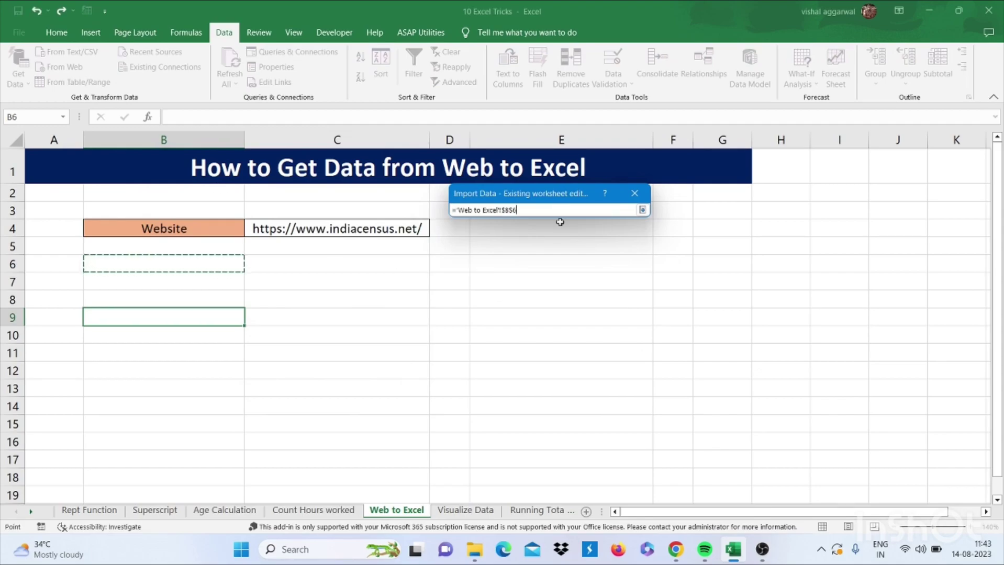
left_click(642, 211)
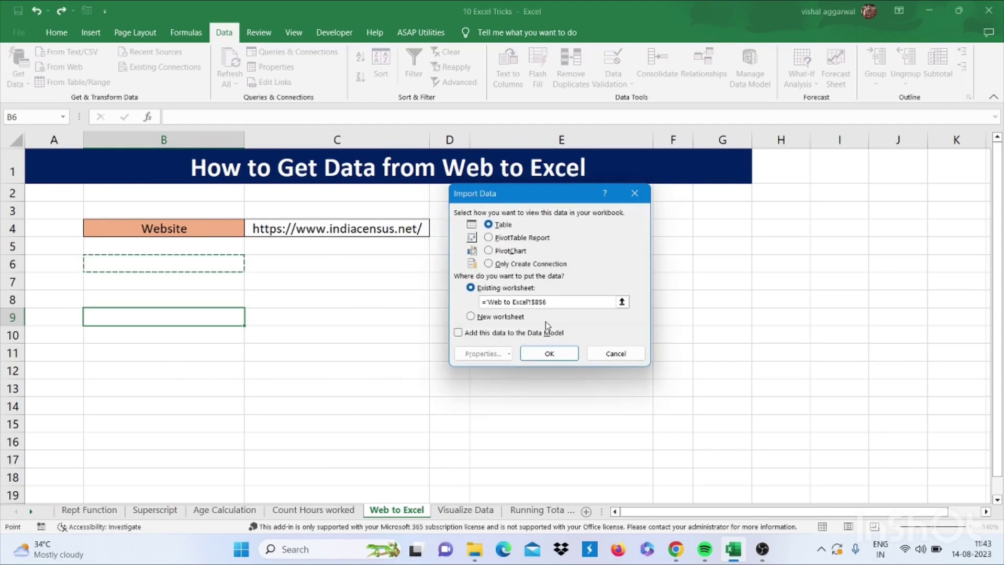
left_click(538, 348)
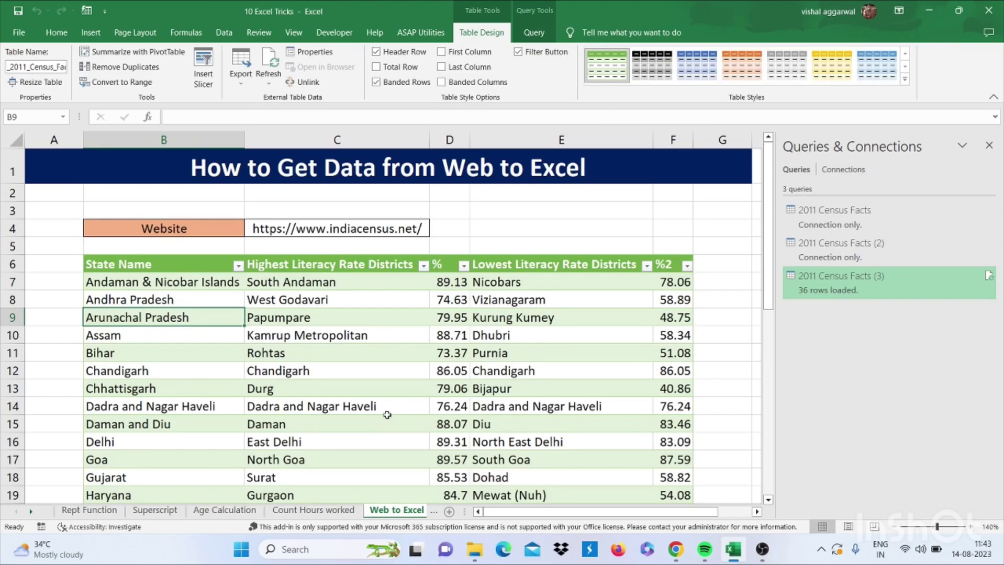
- On the Visualize Data sheet, convert the subscription cost range B5:C9 into a table with headers
key("ctrl+Page_Down")
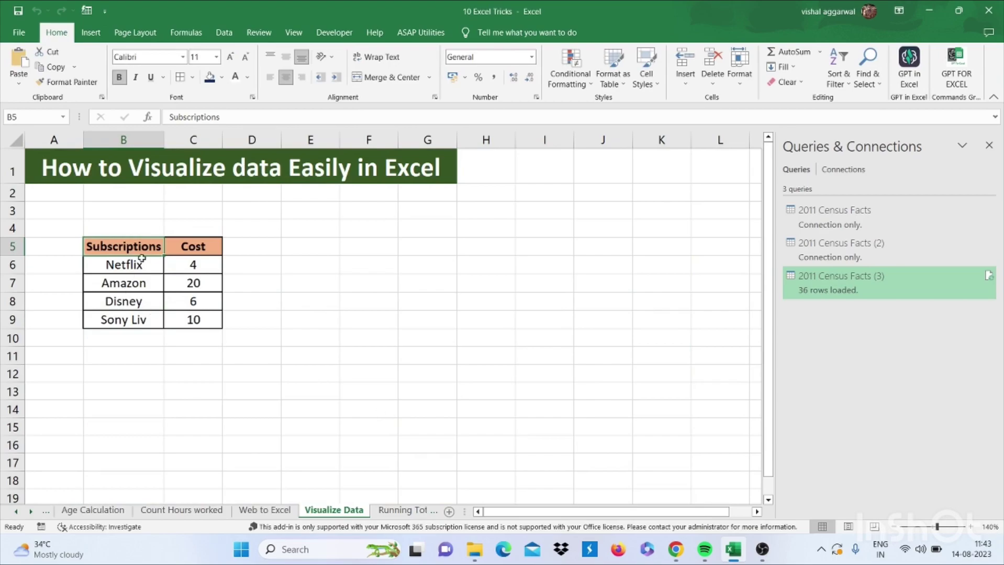
left_click_drag(138, 247, 197, 317)
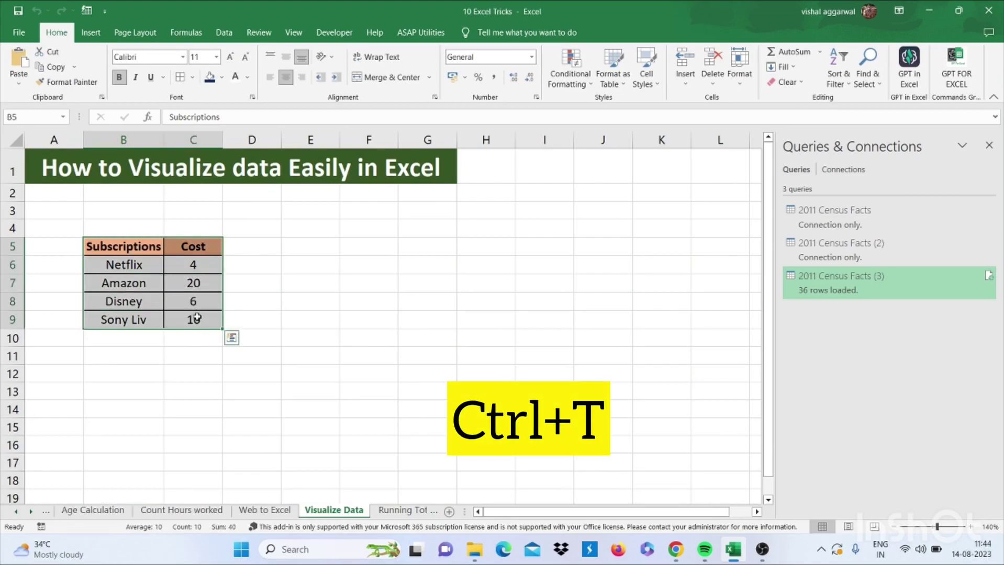
key("ctrl+t")
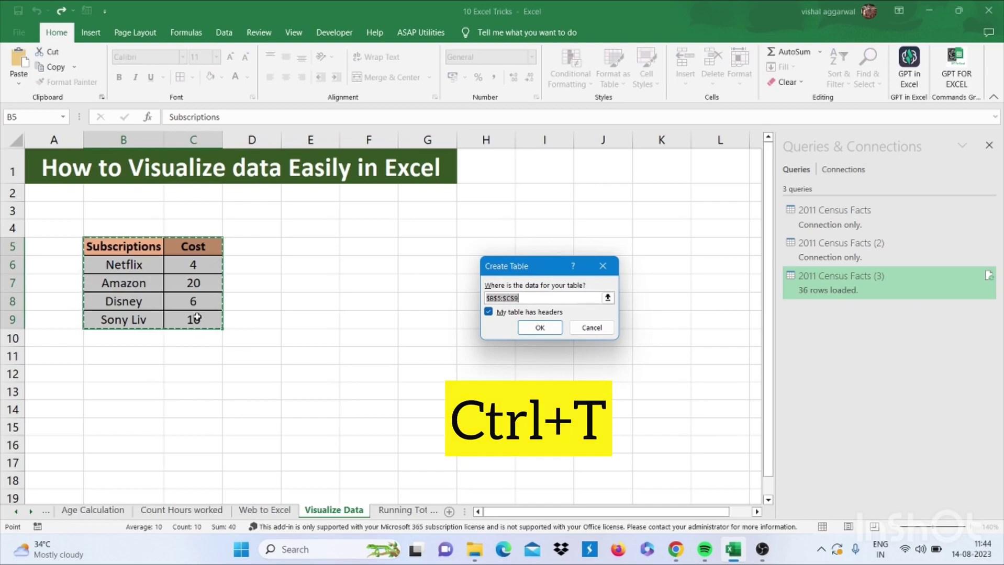
key("Return")
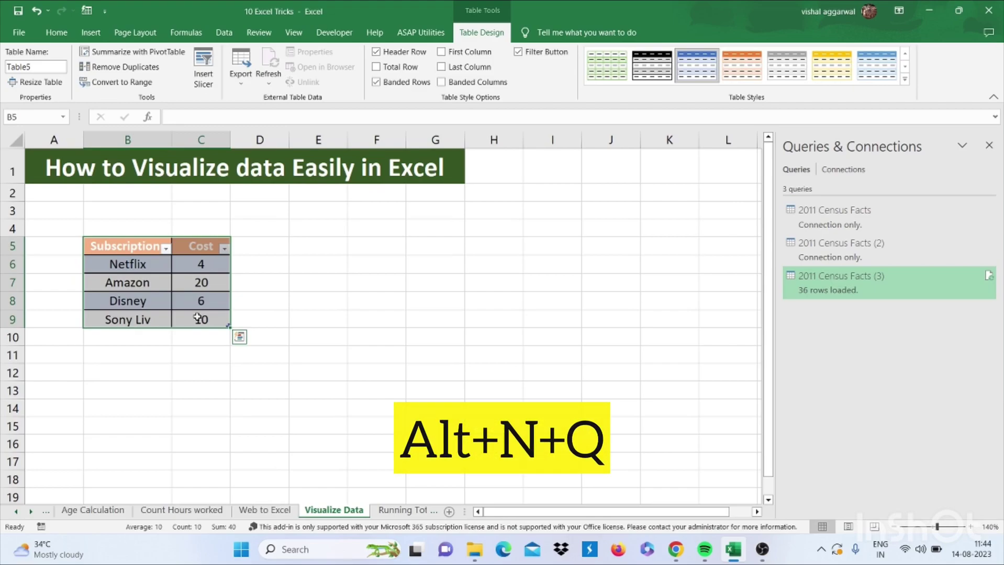
- Insert a pie chart of the subscription costs and shrink it so it no longer covers the table
key("alt")
key("n")
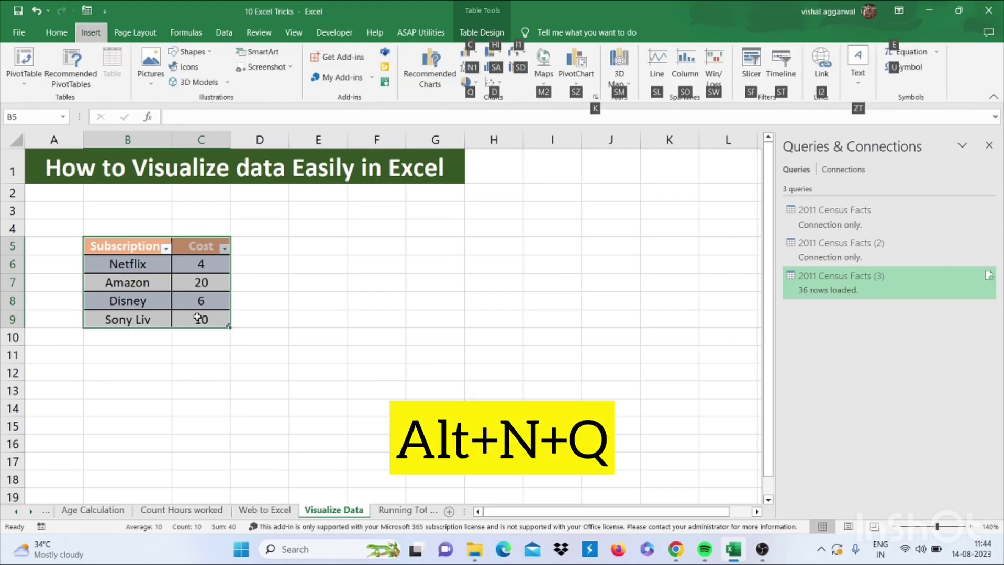
key("q")
key("Return")
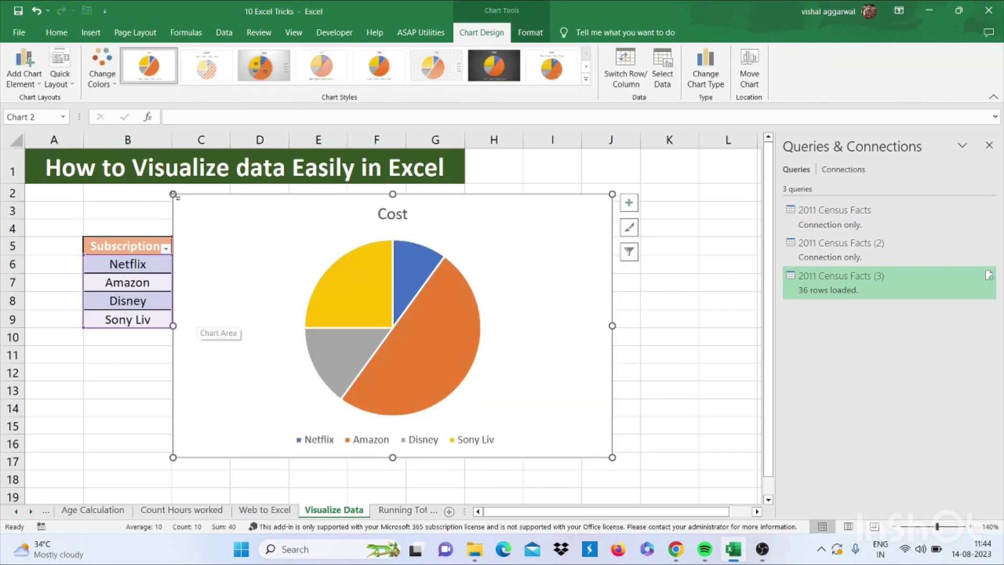
left_click_drag(173, 194, 324, 265)
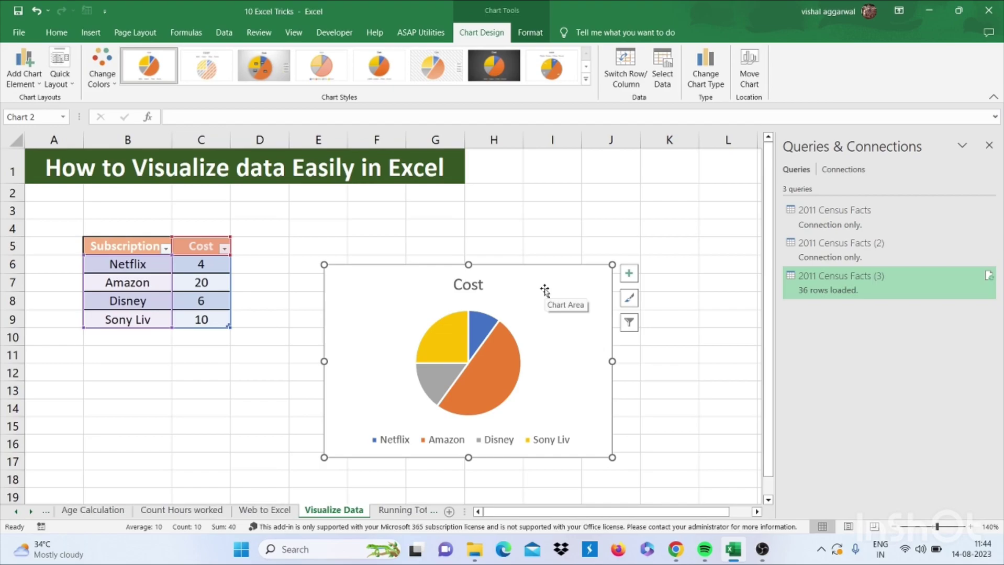
- On the Running Total percentage sheet, fill D5:D10 with each mark's % Total using Quick Analysis on C5:C10
key("ctrl+Page_Down")
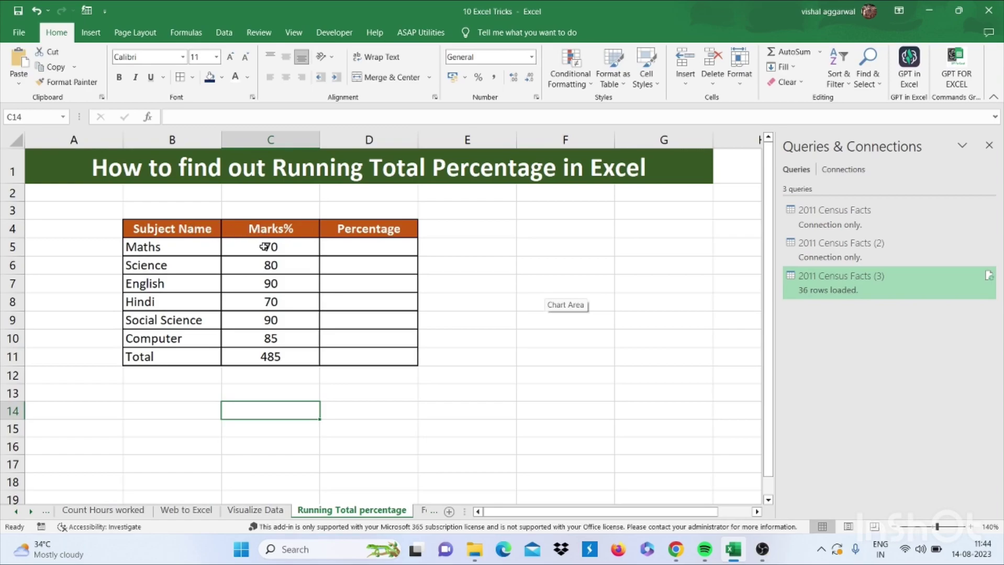
left_click(348, 244)
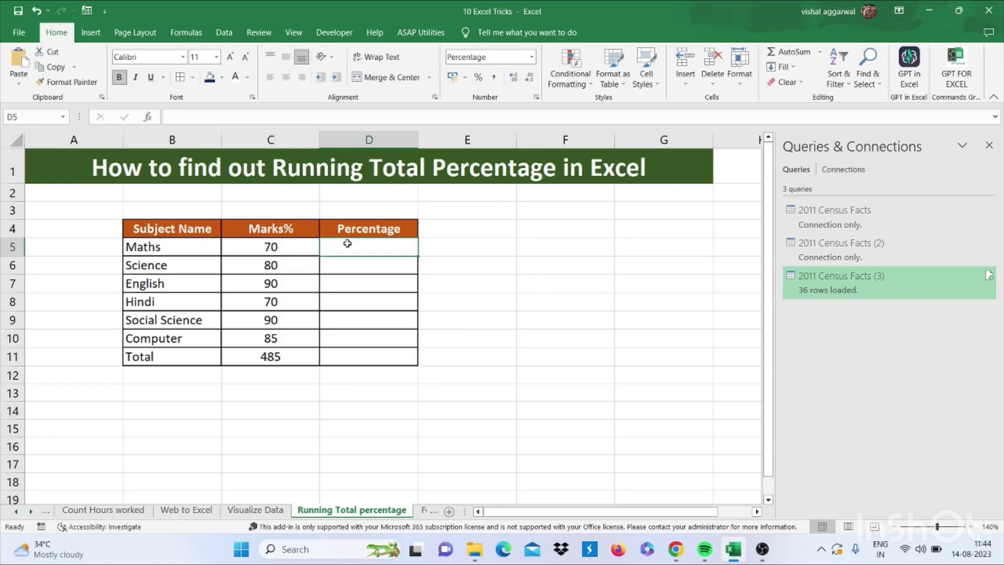
left_click_drag(298, 252, 287, 337)
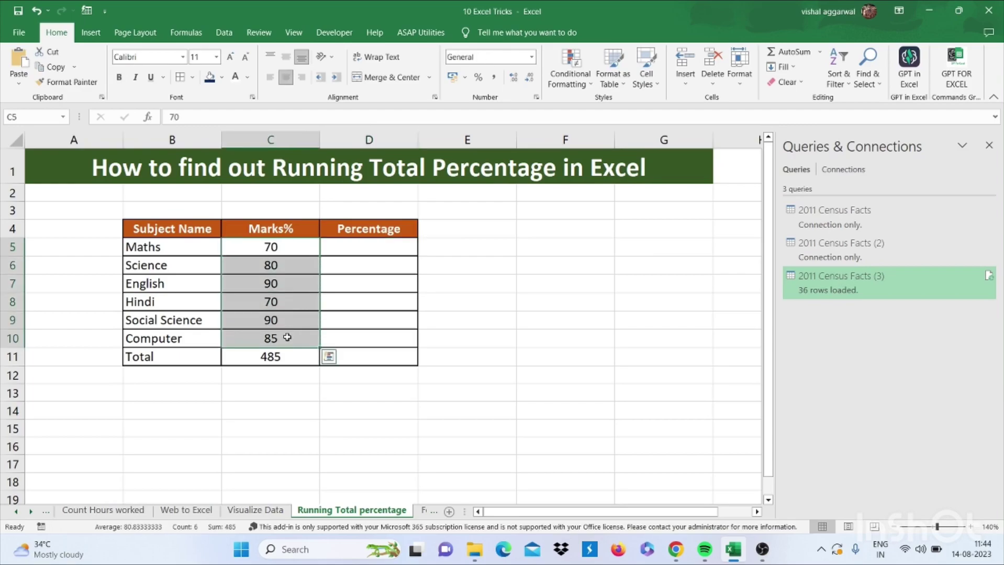
left_click(328, 358)
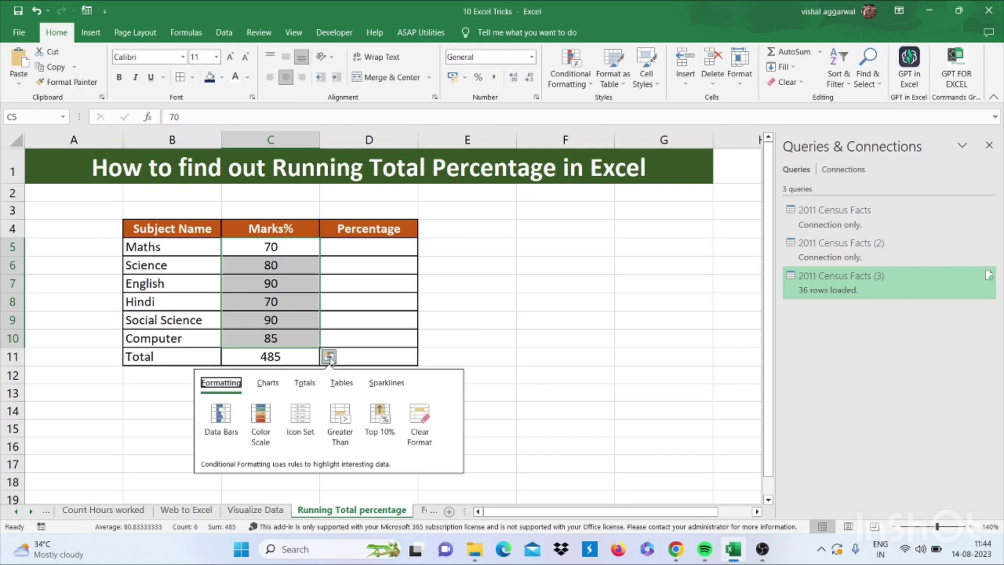
left_click(305, 383)
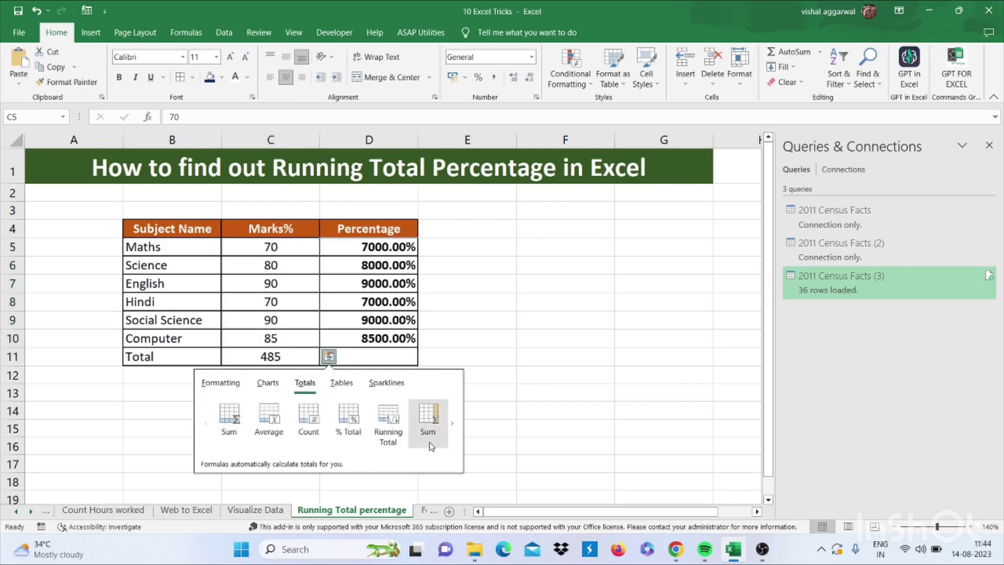
left_click(453, 429)
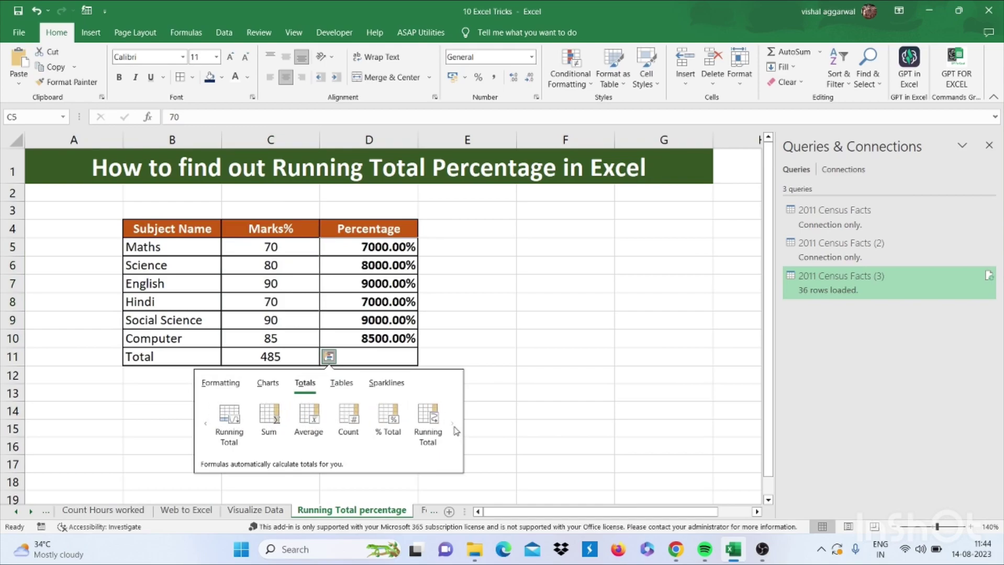
left_click(395, 422)
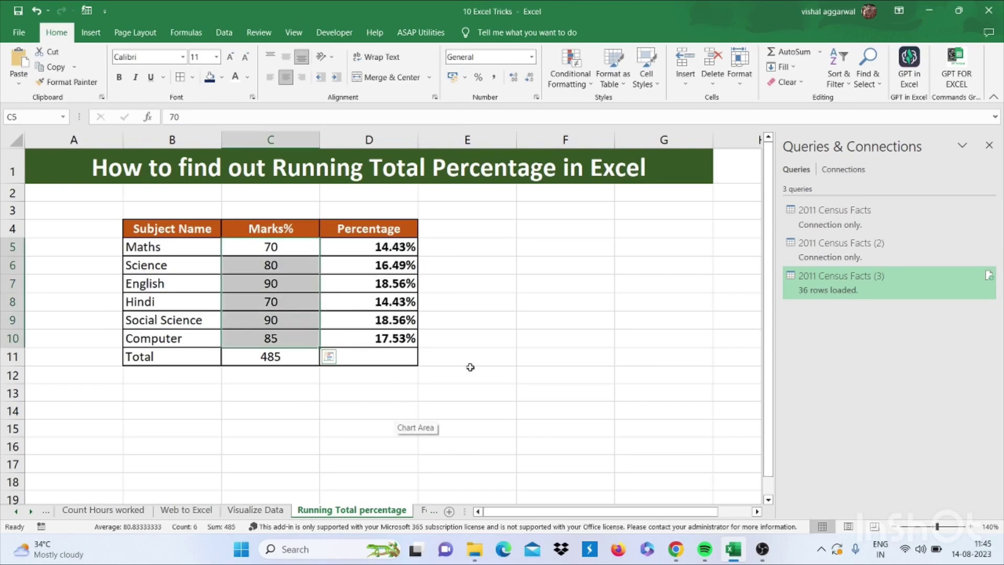
left_click(490, 346)
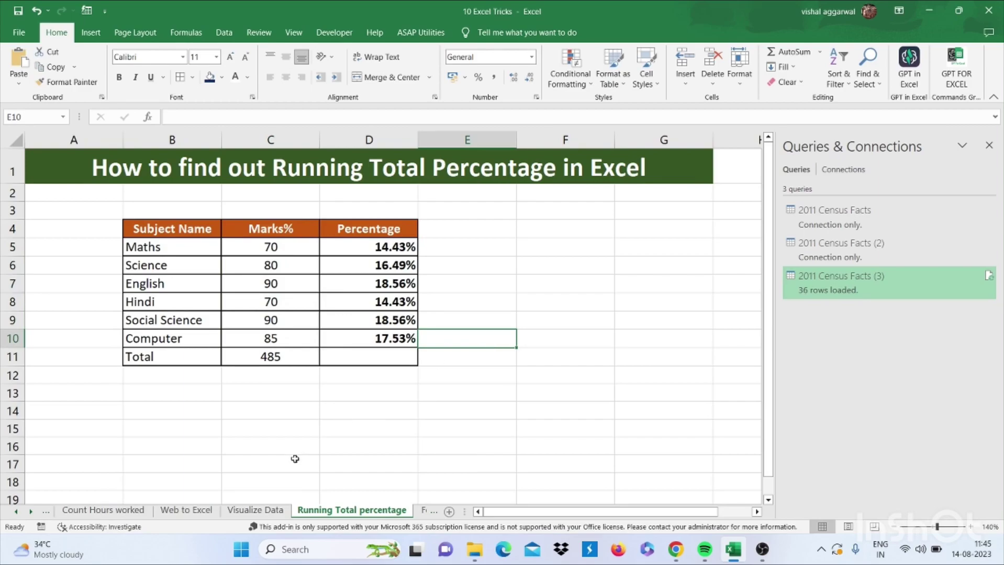
- On the Formatting words sheet, enter =PROPER(C5) in D5 and fill the formula down to D14
key("ctrl+Page_Down")
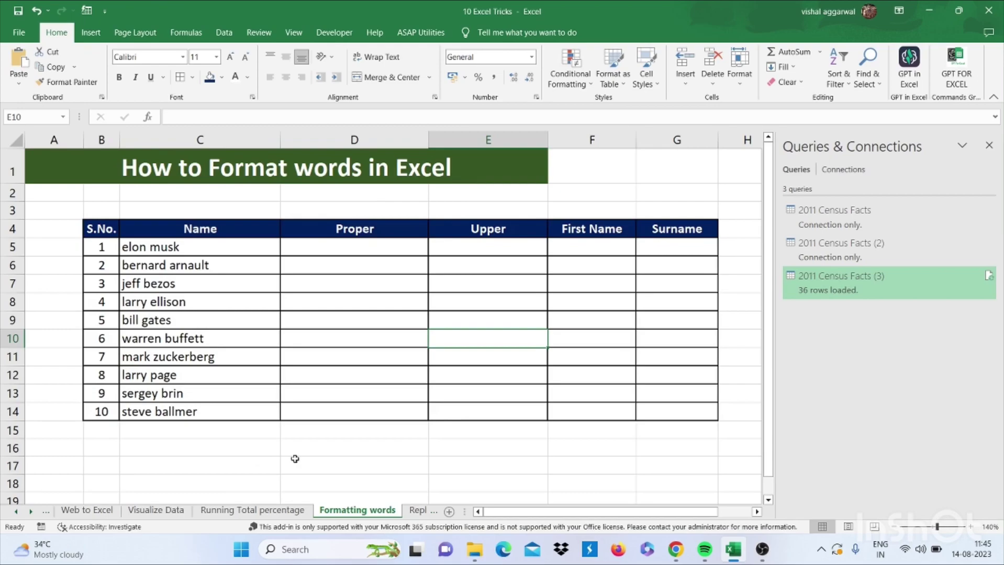
left_click(341, 249)
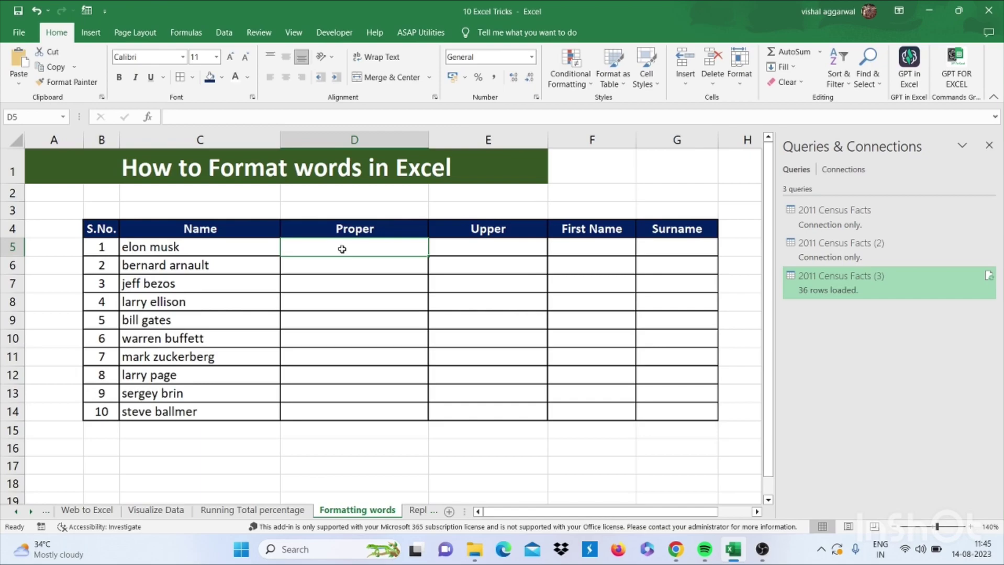
type("=per")
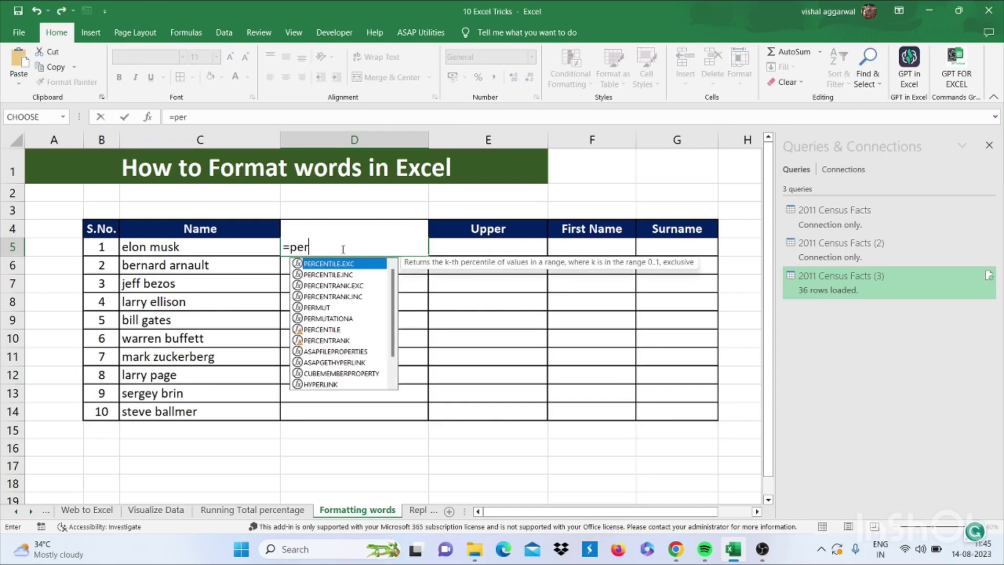
key("BackSpace")
key("BackSpace")
type("roper")
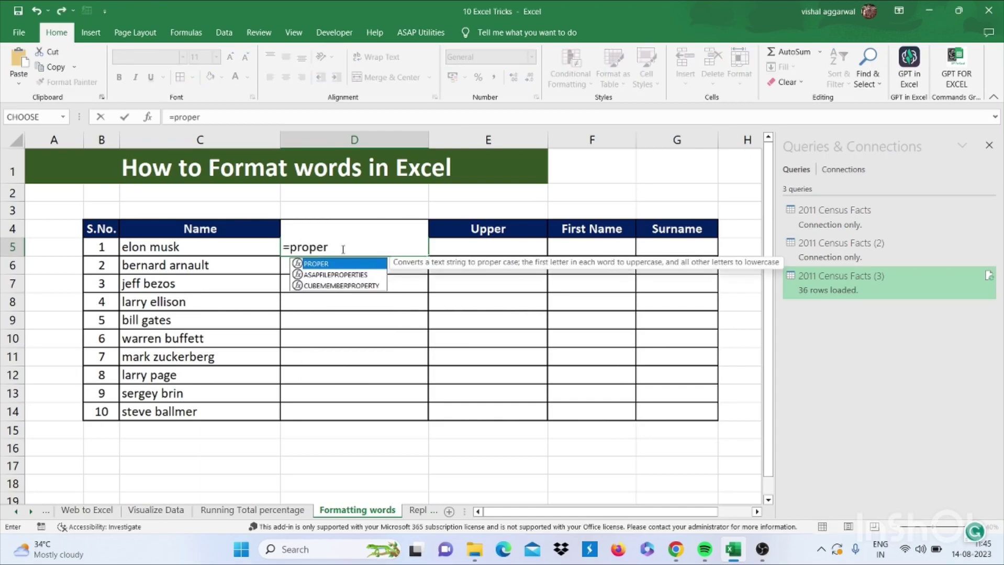
type("(")
left_click(238, 247)
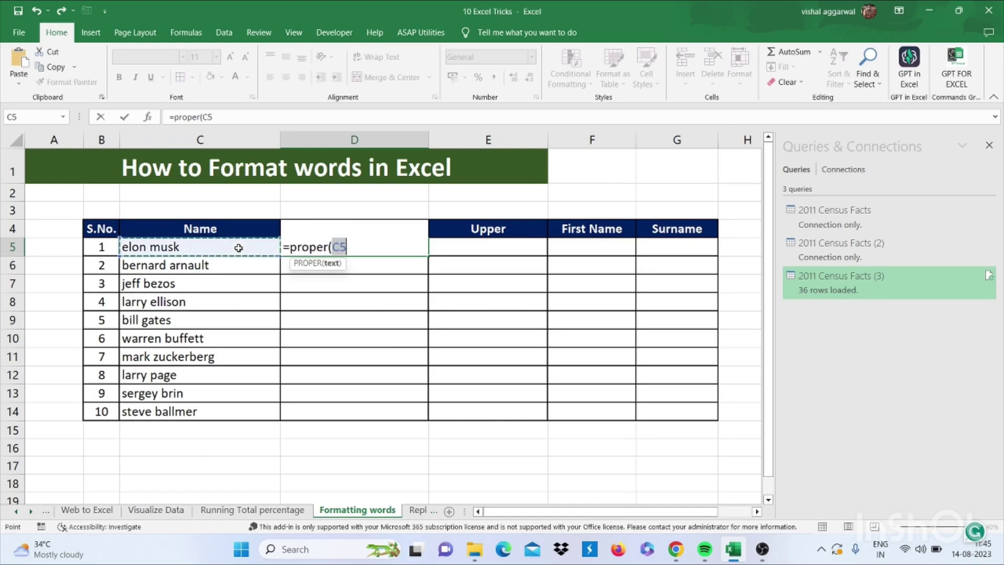
type(")")
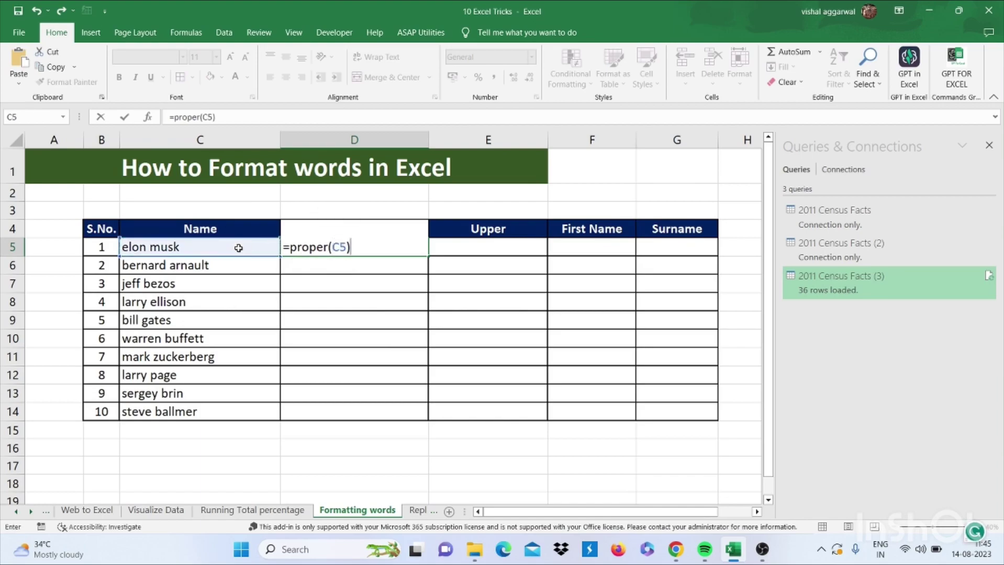
key("Return")
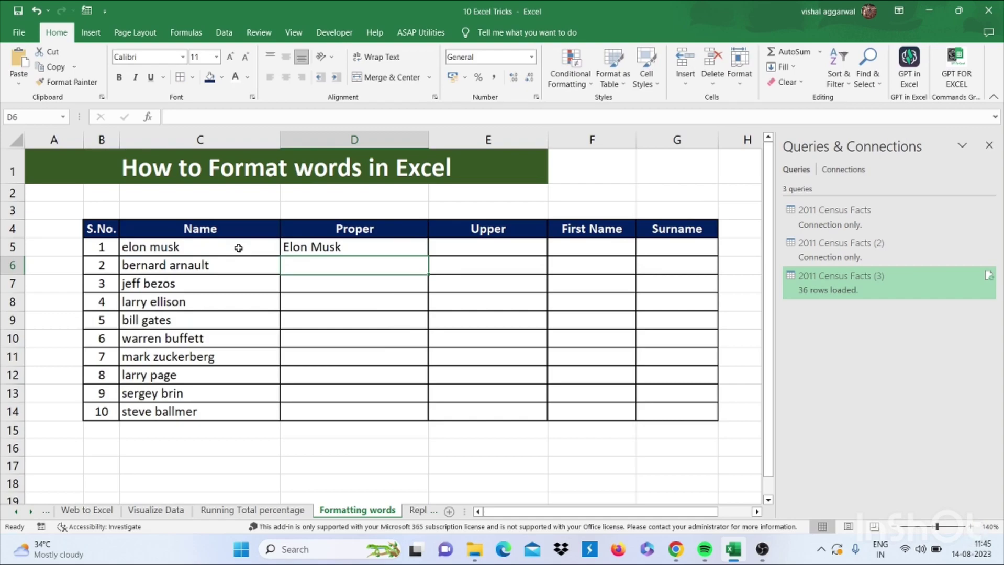
left_click(381, 241)
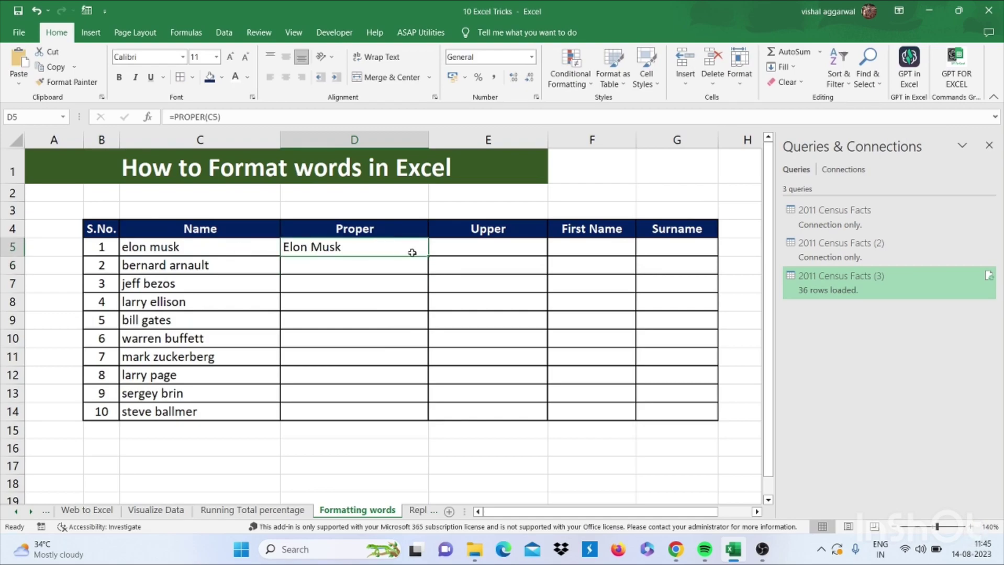
double_click(428, 256)
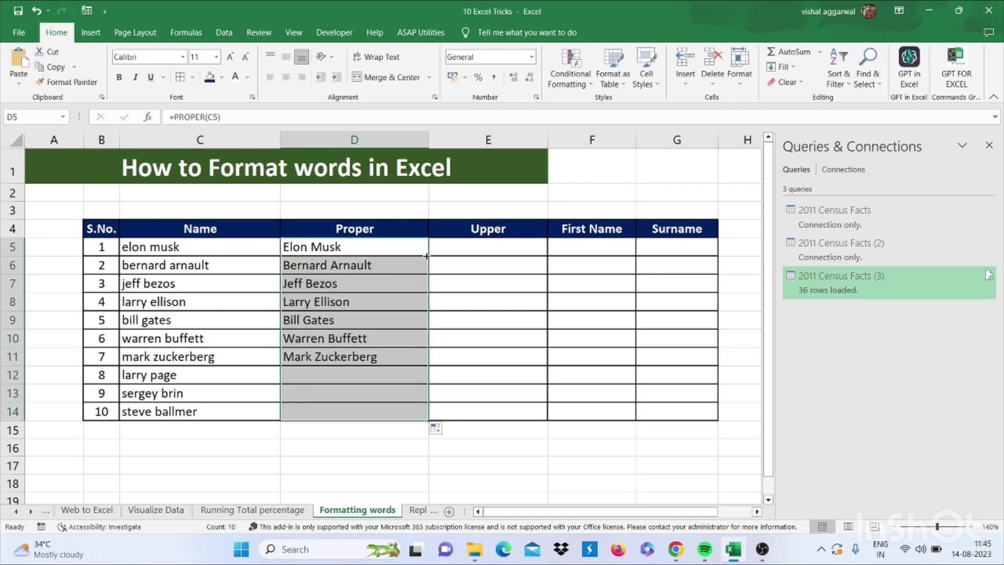
- Enter =UPPER(C5) in E5 and fill the formula down to E14
left_click(473, 252)
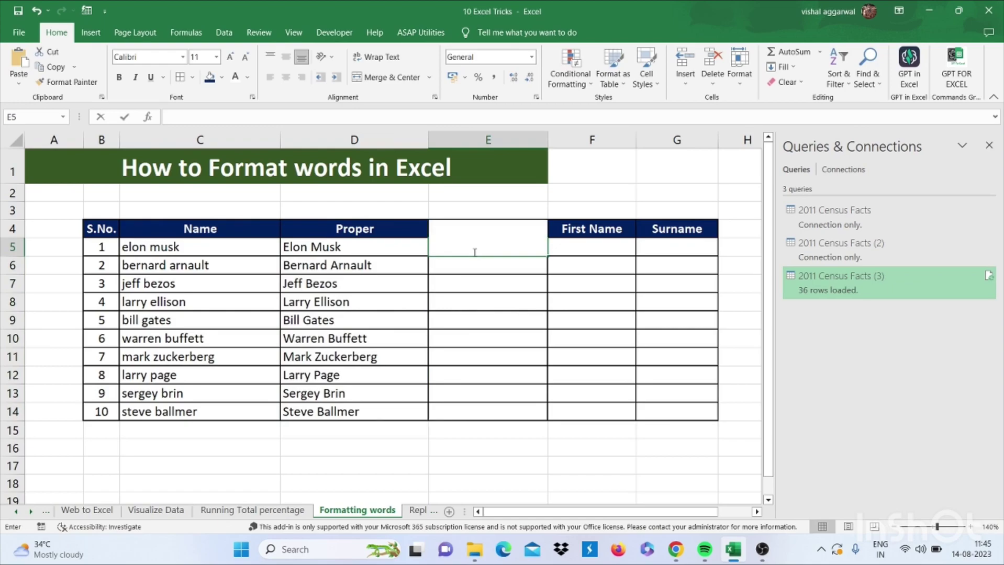
type("=u")
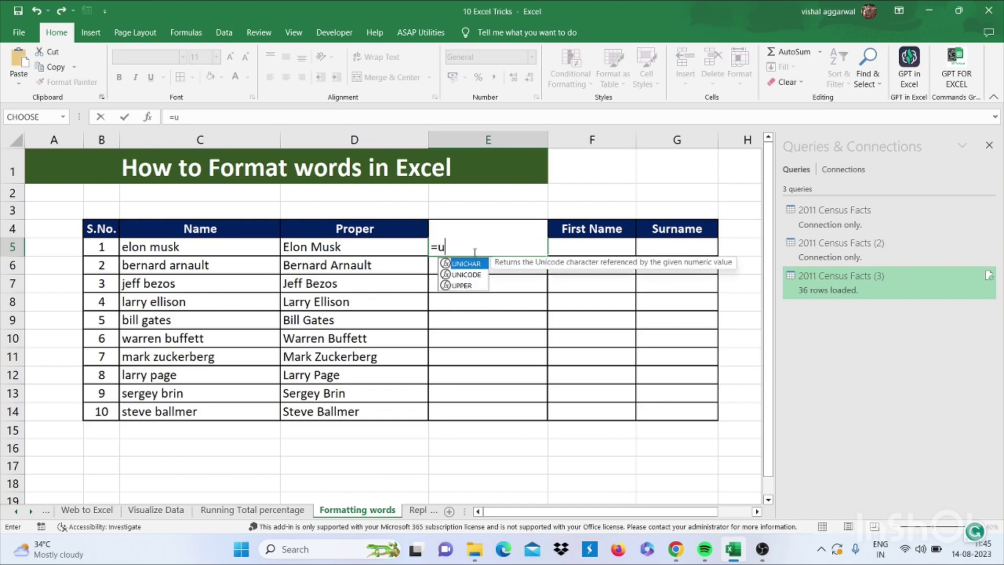
type("pper(")
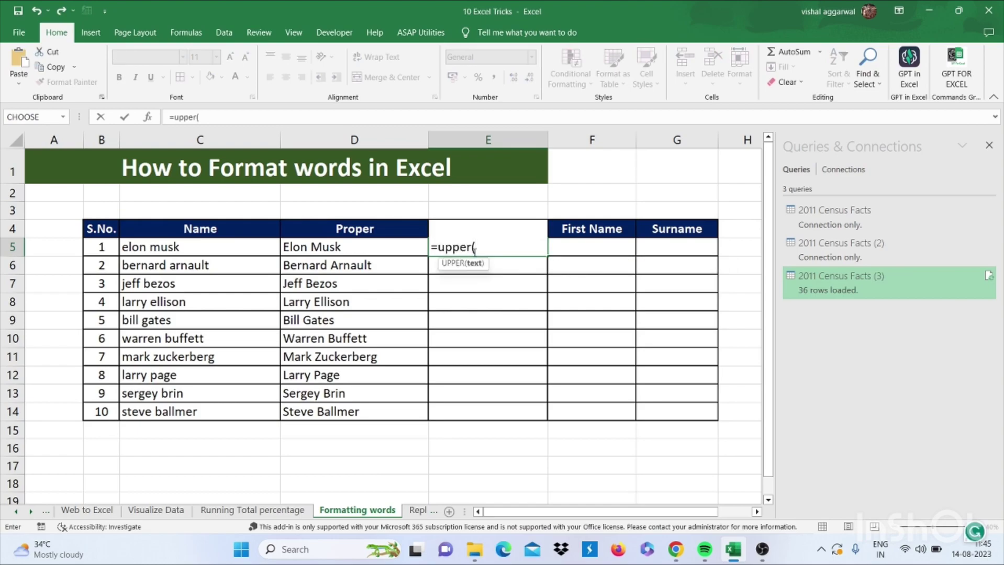
key("Left")
key("Left")
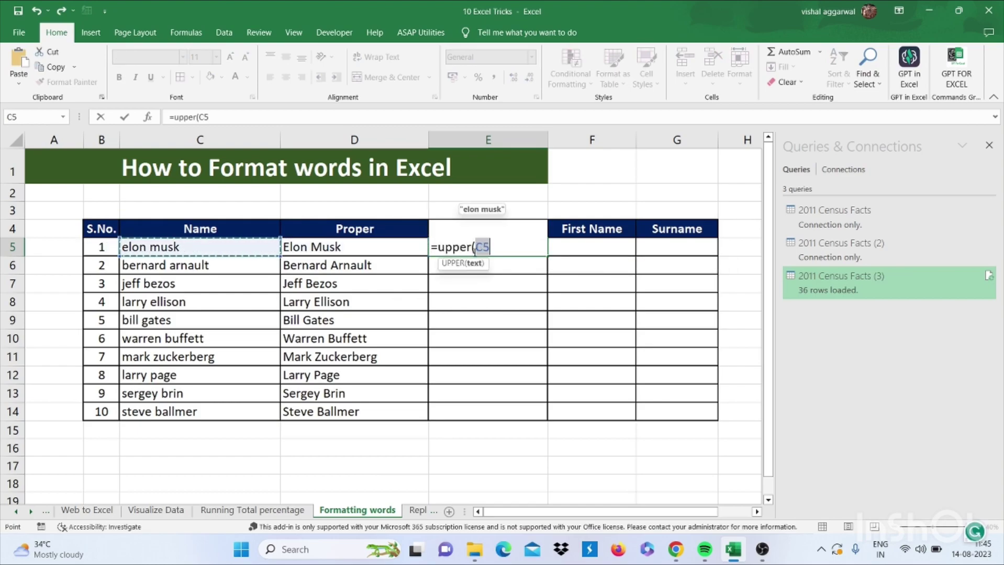
type(")")
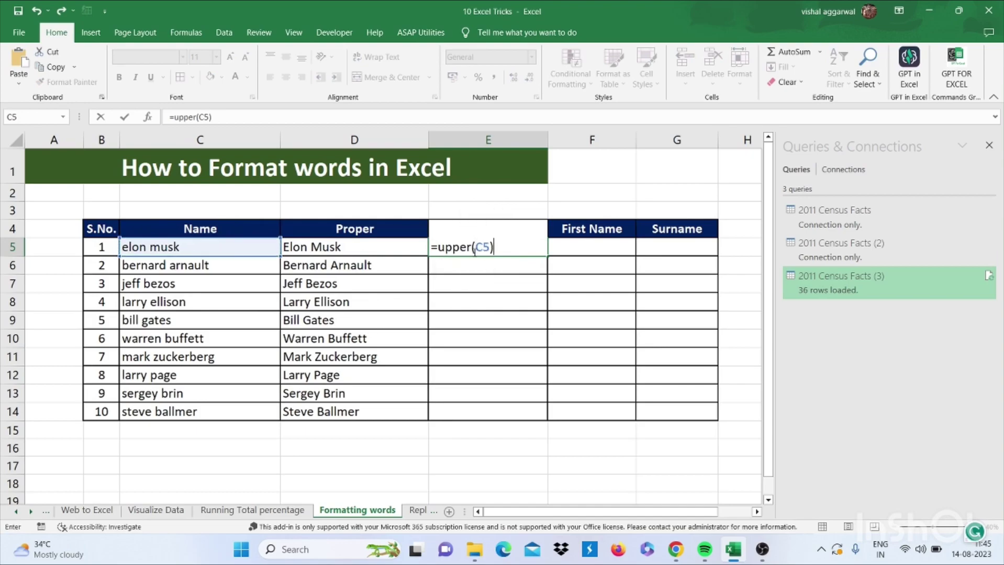
key("Return")
left_click(487, 250)
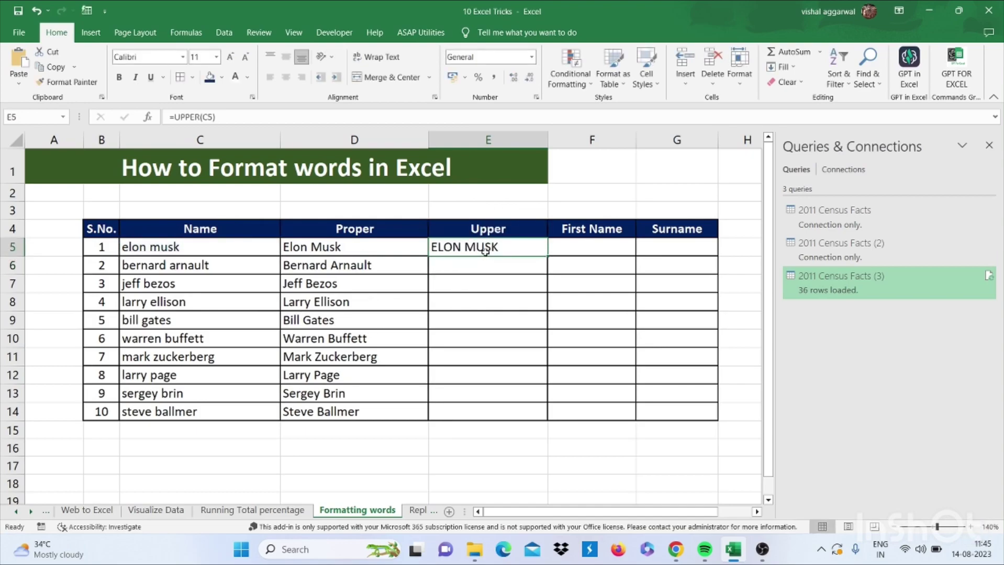
double_click(548, 256)
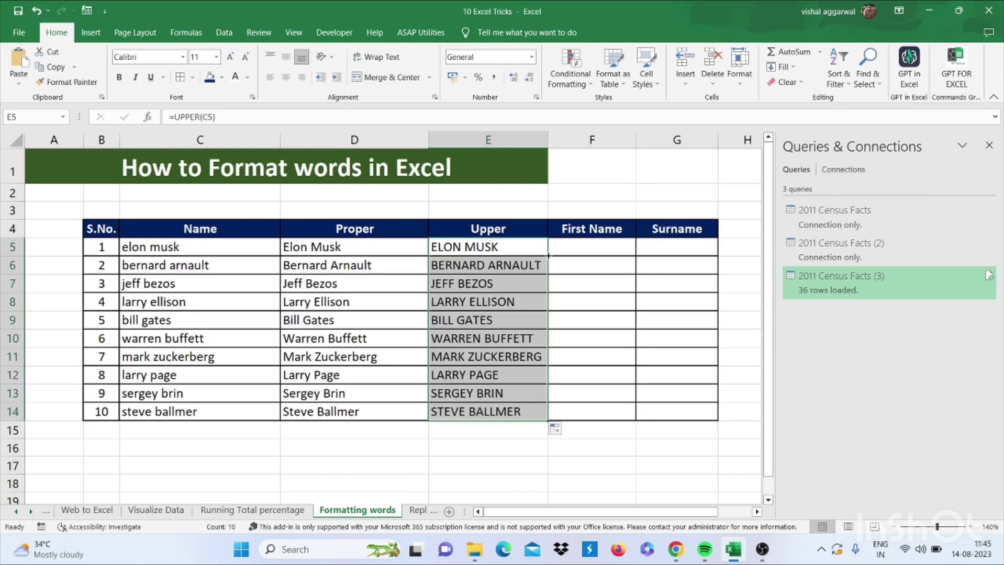
- Start Text to Columns on the names in C5:C14 as delimited data, with Space as the delimiter
left_click(556, 252)
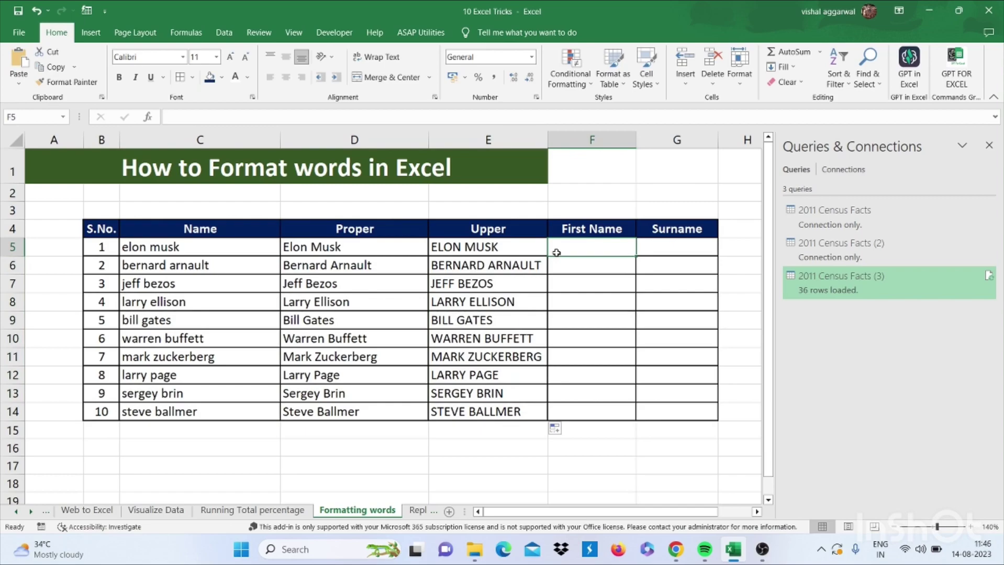
left_click_drag(192, 250, 167, 411)
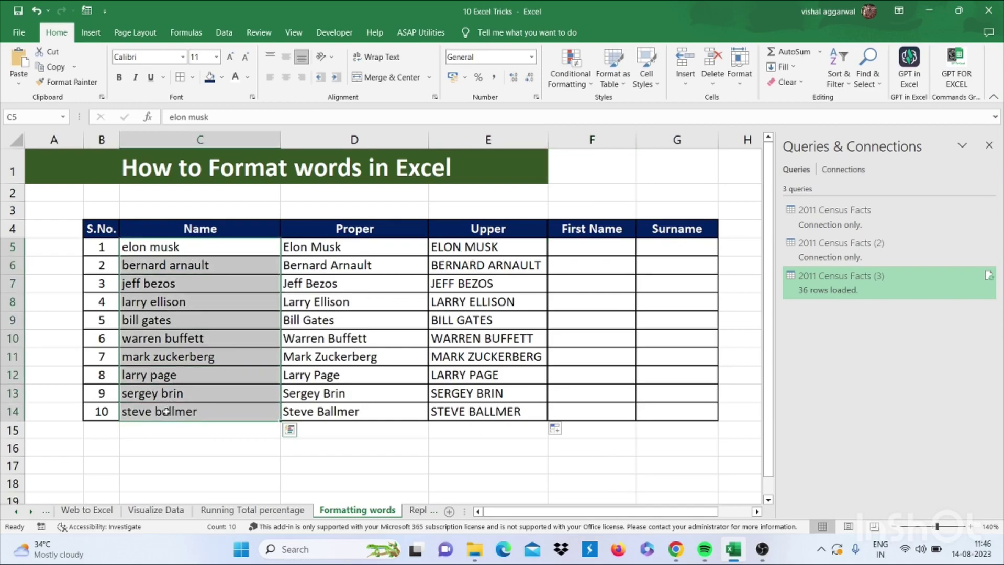
left_click(229, 31)
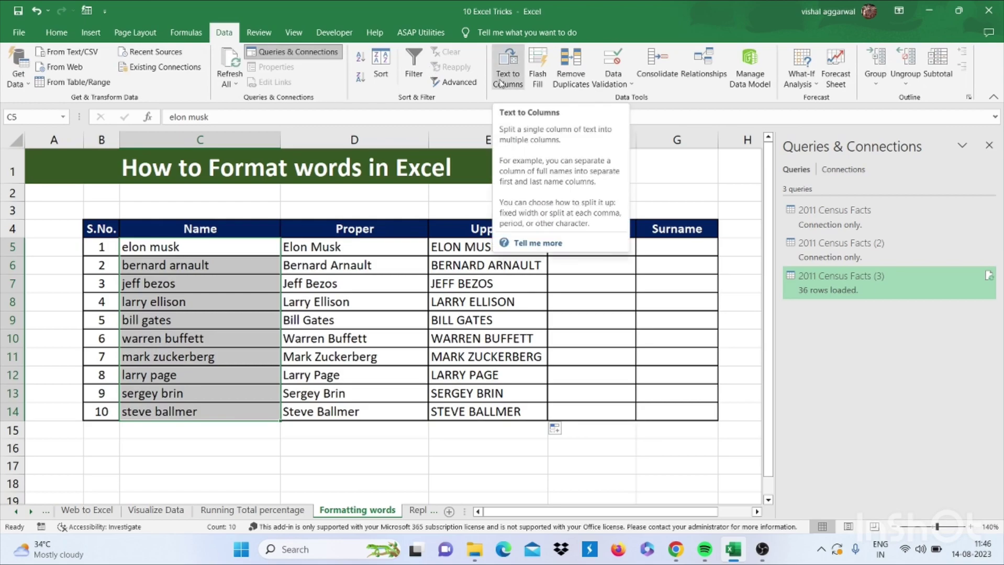
left_click(501, 82)
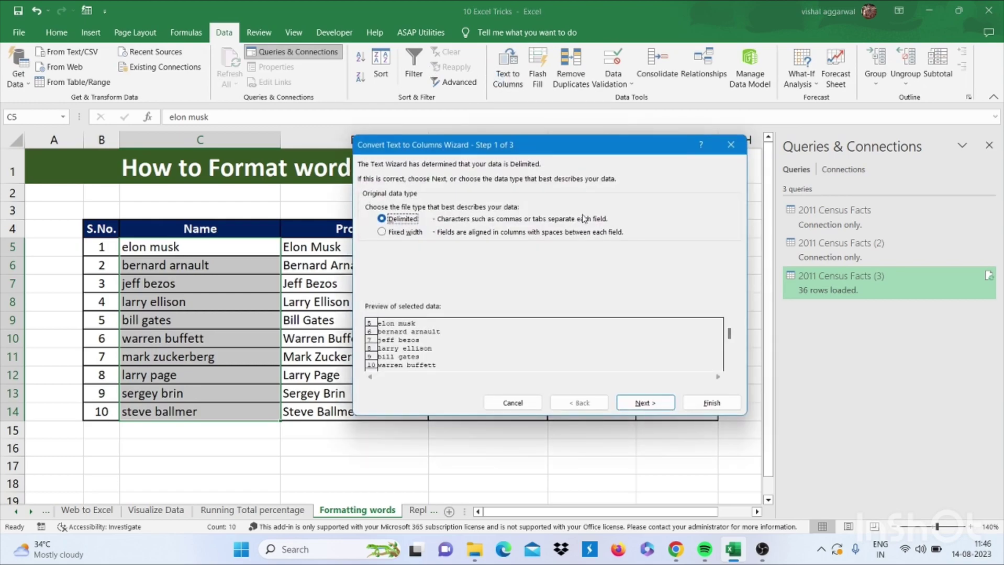
left_click(646, 405)
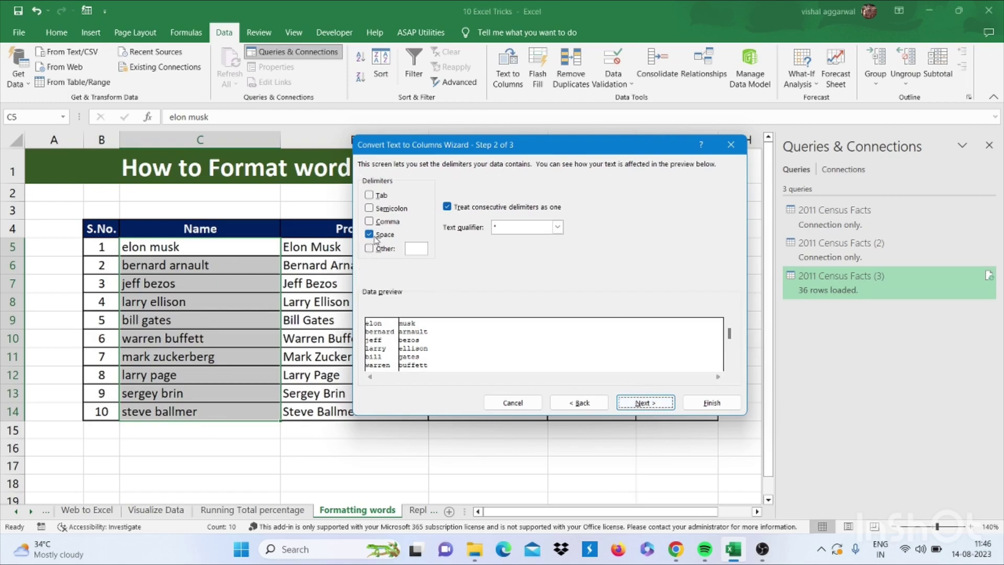
left_click(632, 403)
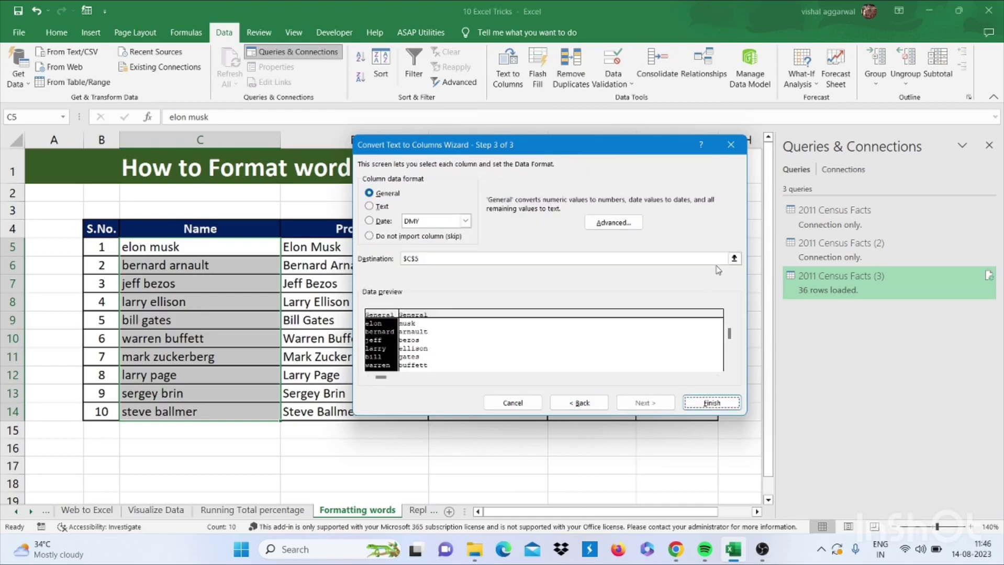
- Set the split's destination to $F$5 and finish the conversion into First Name and Surname, accepting replacement of existing data
left_click_drag(635, 146, 314, 126)
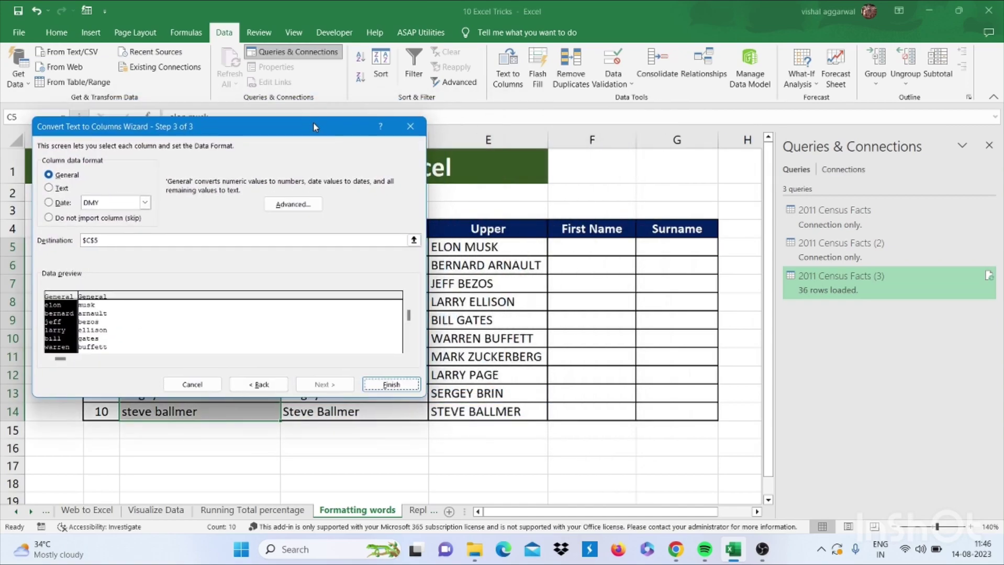
left_click(413, 241)
left_click(571, 246)
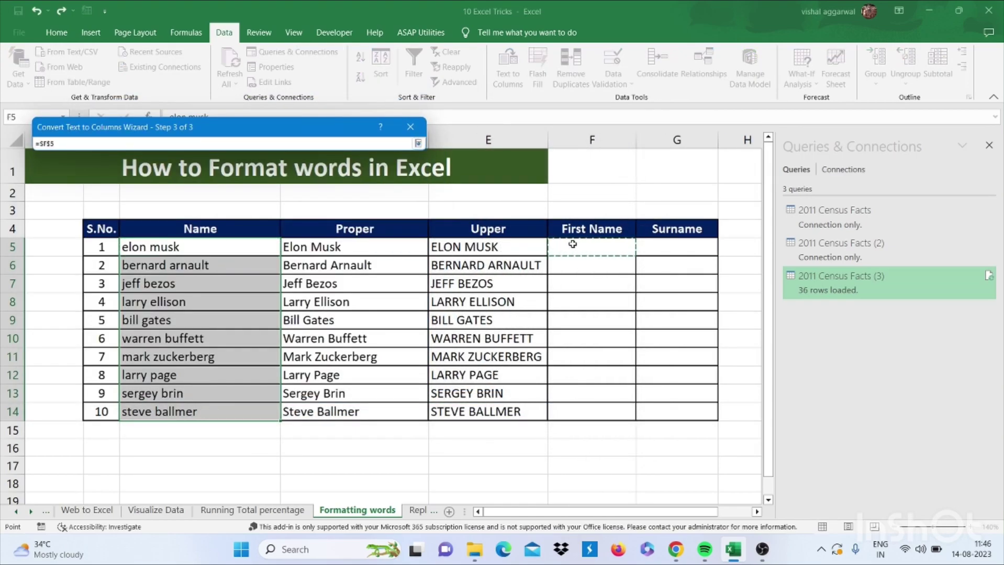
left_click(410, 127)
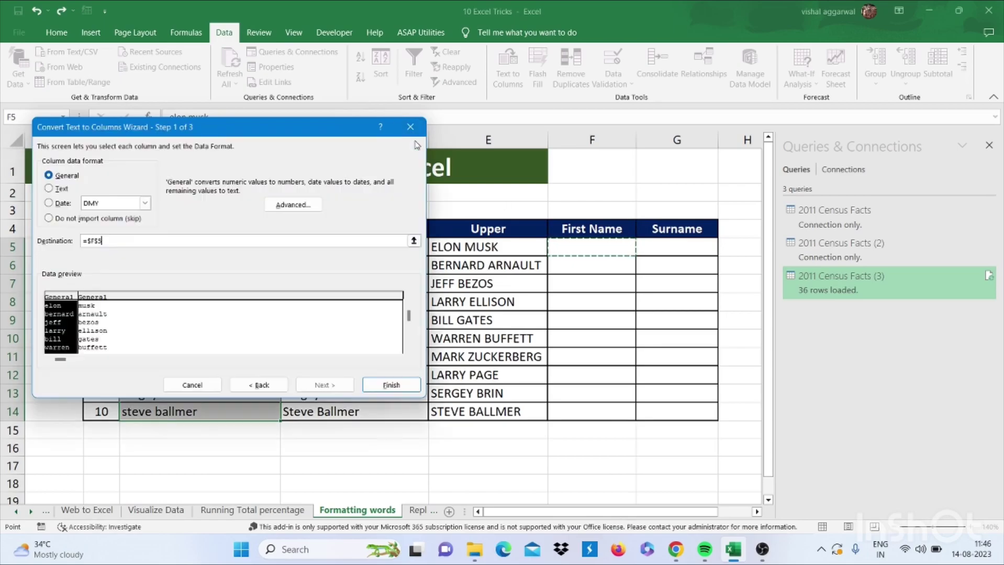
left_click(376, 387)
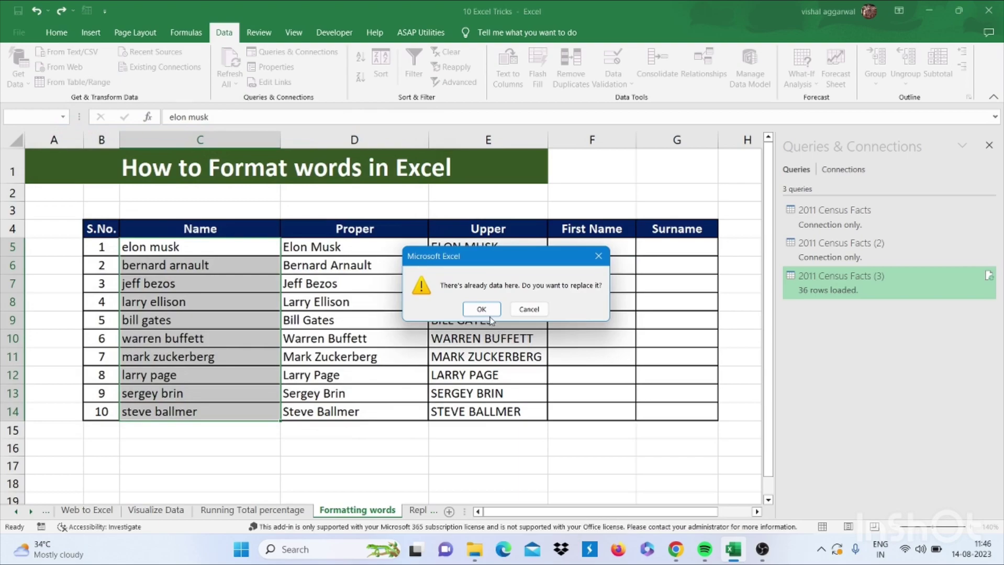
left_click(481, 310)
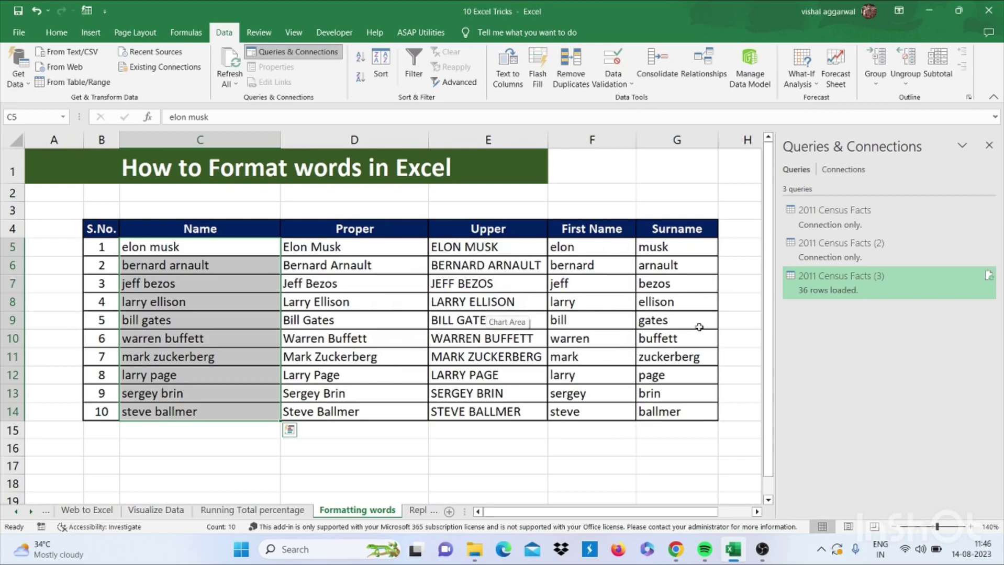
- Switch to the Replace Errors sheet
key("ctrl+Page_Down")
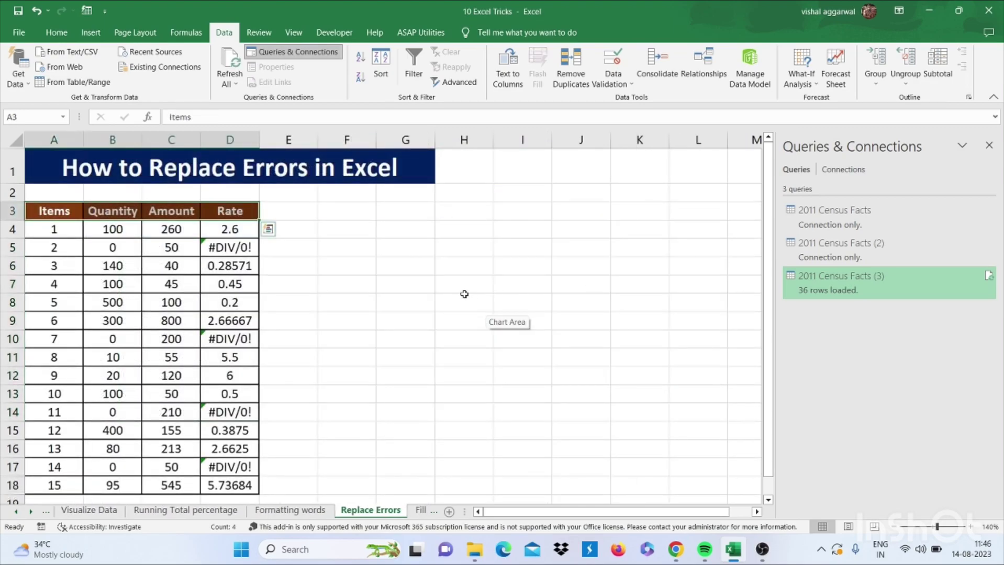
- Try overwriting the #DIV/0! errors in D5 and D10 individually with 0, and undo both entries
left_click(230, 252)
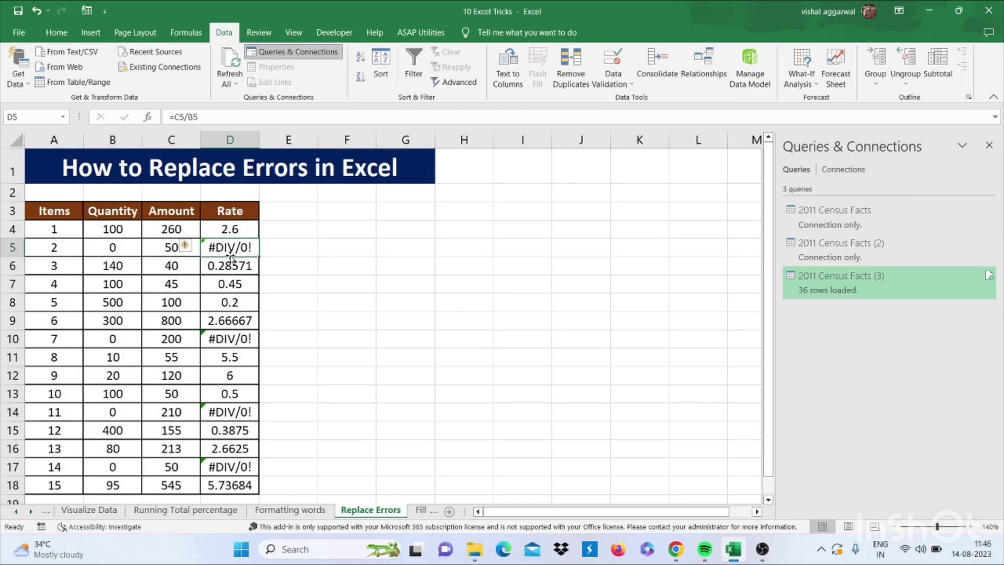
type("0")
key("Return")
key("Return")
key("Return")
key("Return")
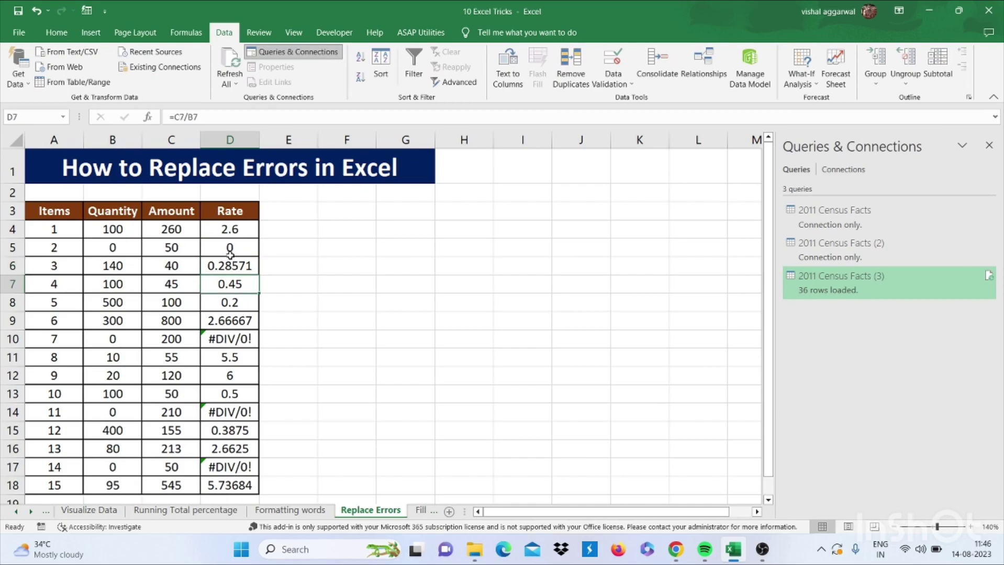
key("Down")
type("0")
key("Return")
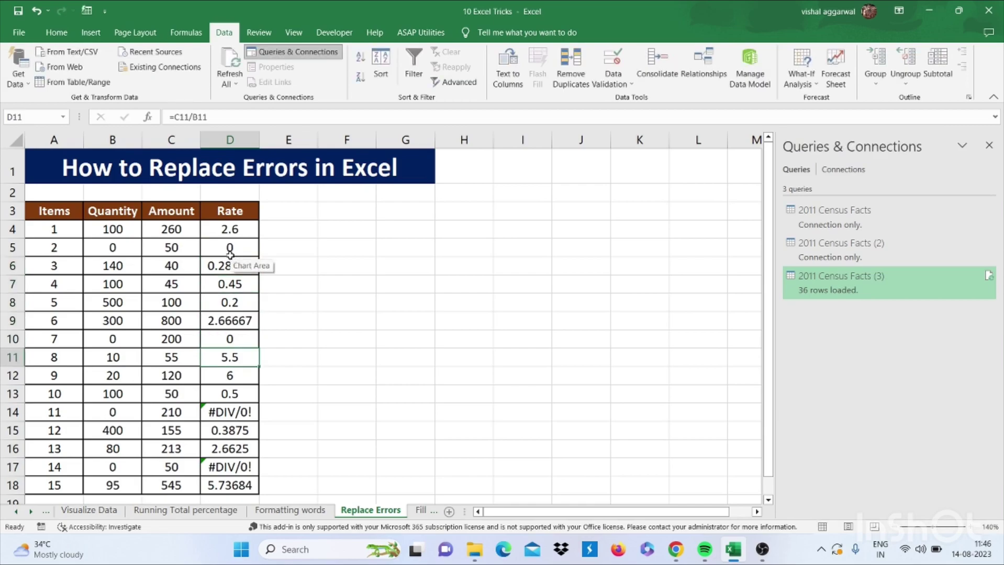
key("Return")
key("Return")
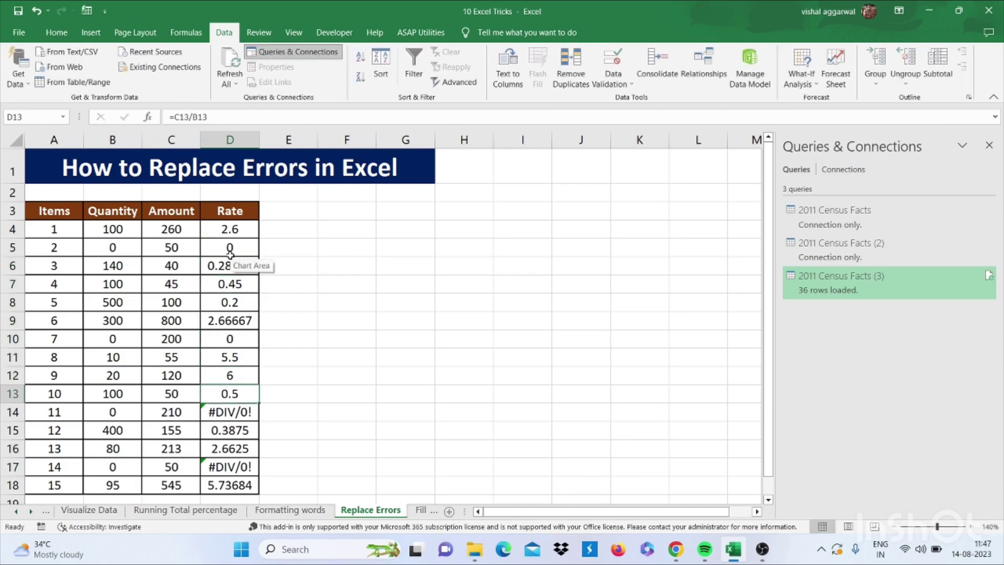
key("ctrl+z")
key("ctrl+z")
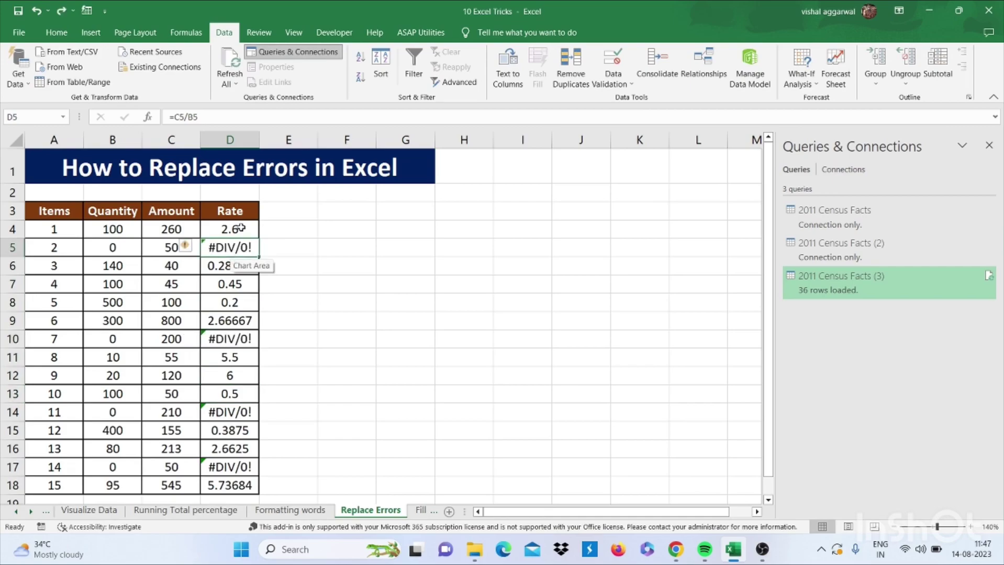
- Select only the error-producing formula cells in the Rate range D4:D18 with Go To Special, excluding numbers, text and logicals
left_click_drag(240, 228, 242, 485)
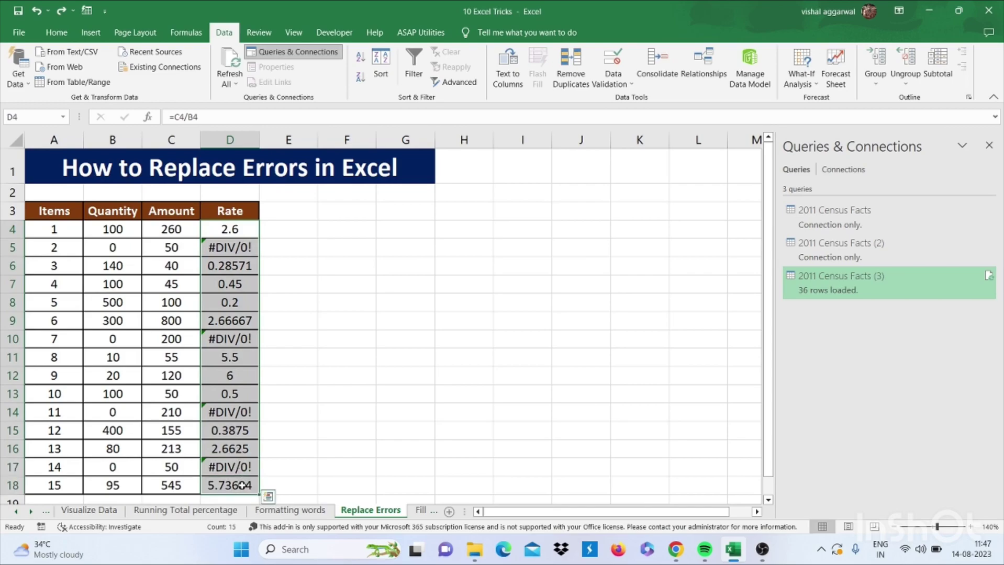
key("F5")
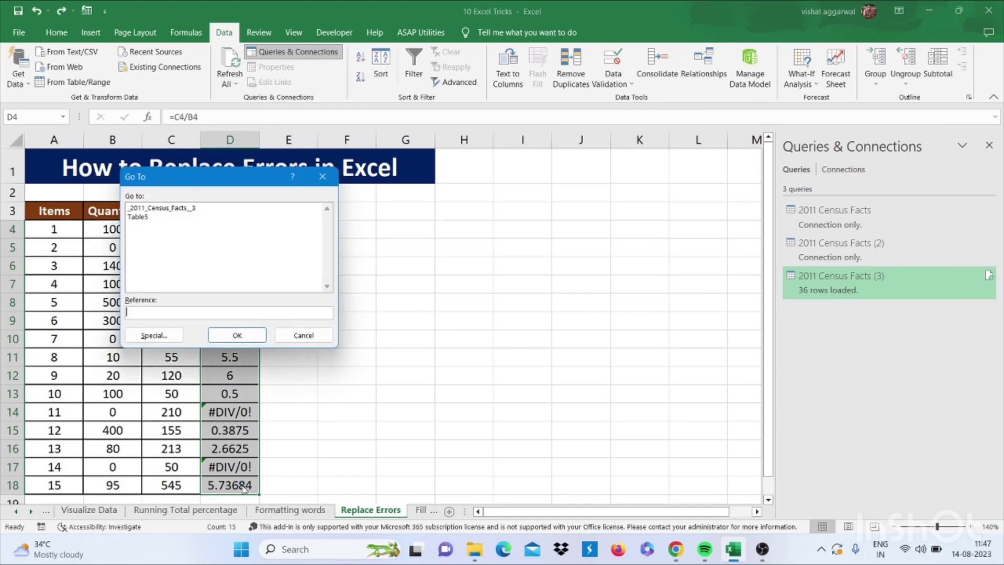
left_click(172, 336)
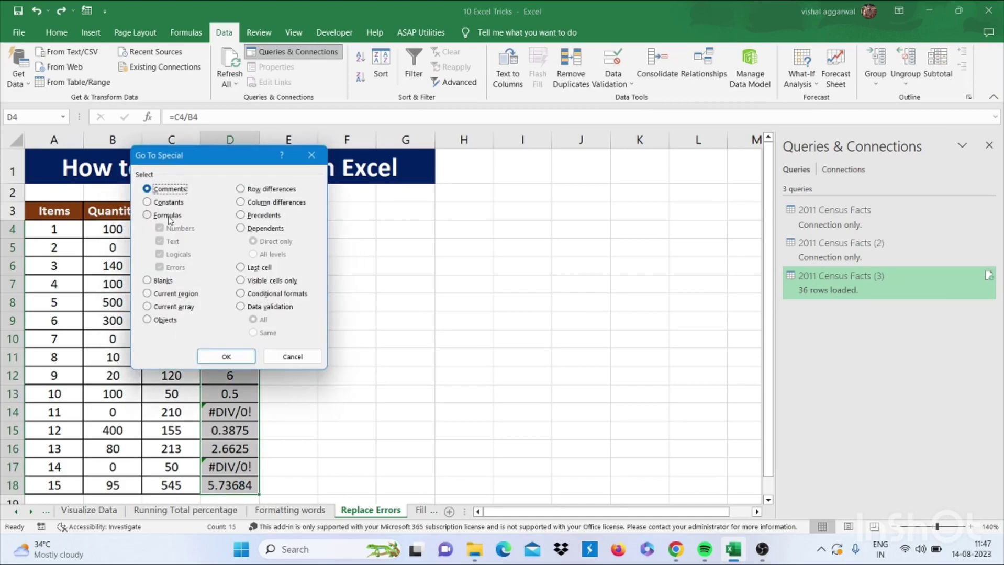
left_click(168, 215)
left_click(159, 228)
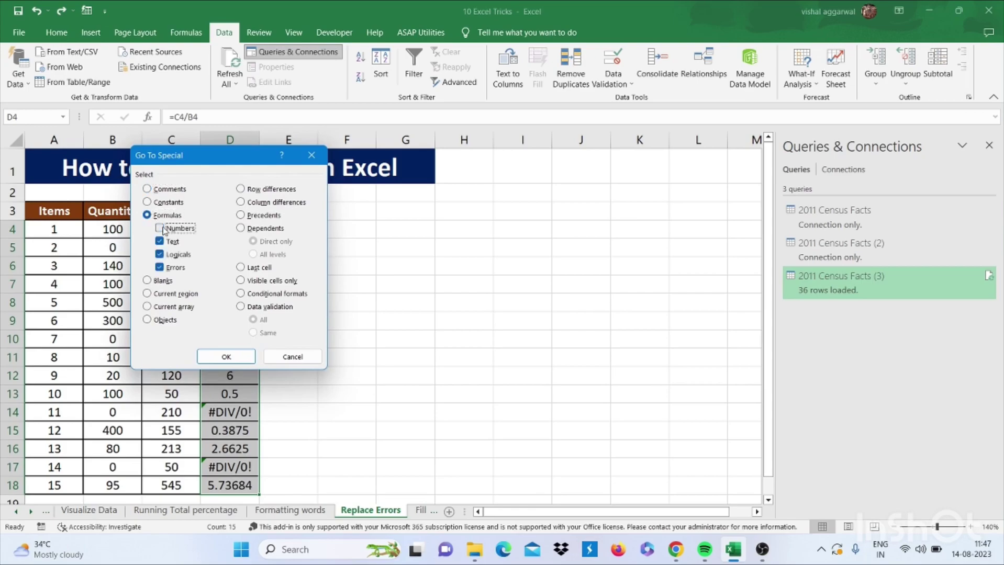
left_click(160, 241)
left_click(160, 254)
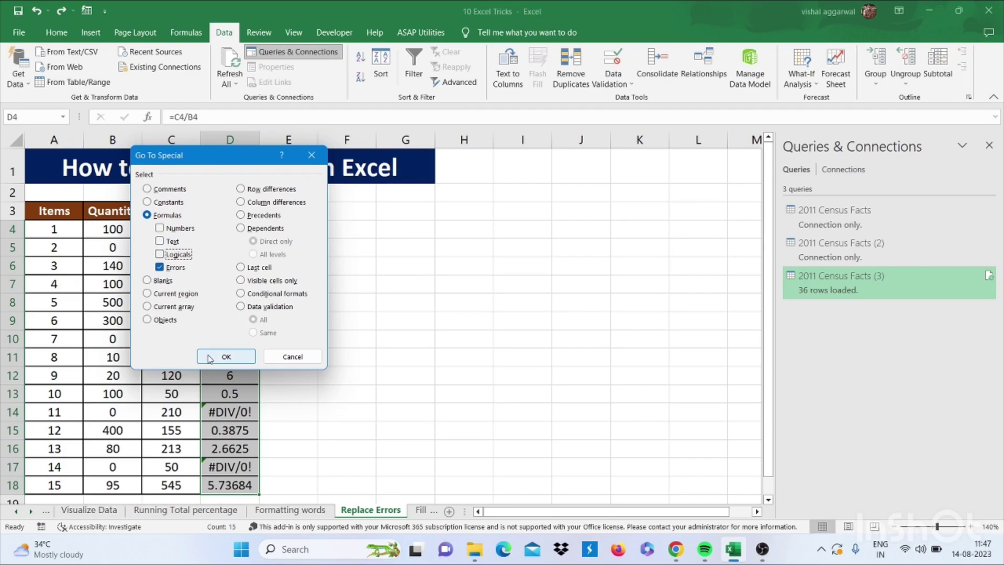
left_click(225, 357)
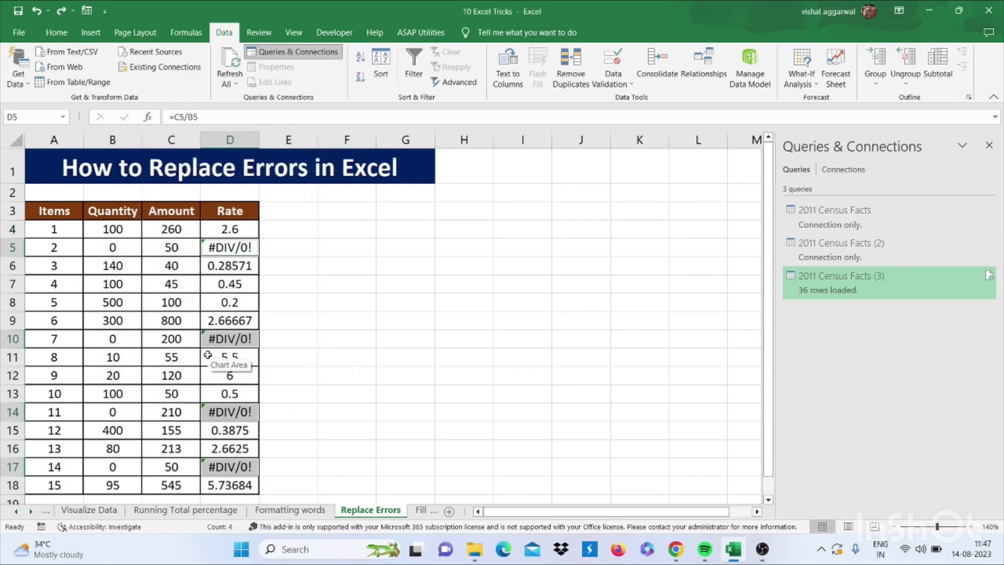
- Replace all the selected #DIV/0! errors in the Rate column with 0 in one entry
type("0")
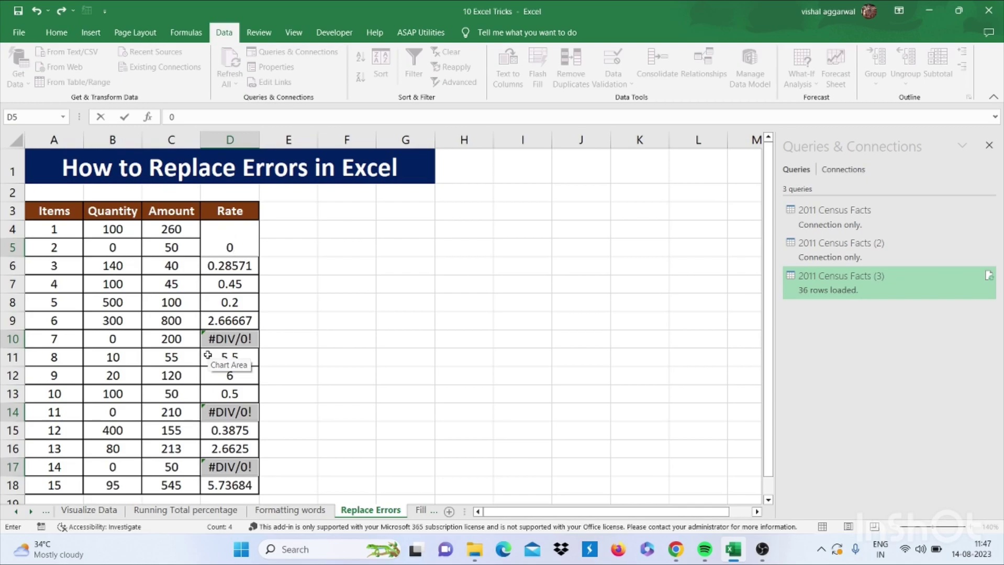
key("ctrl+Return")
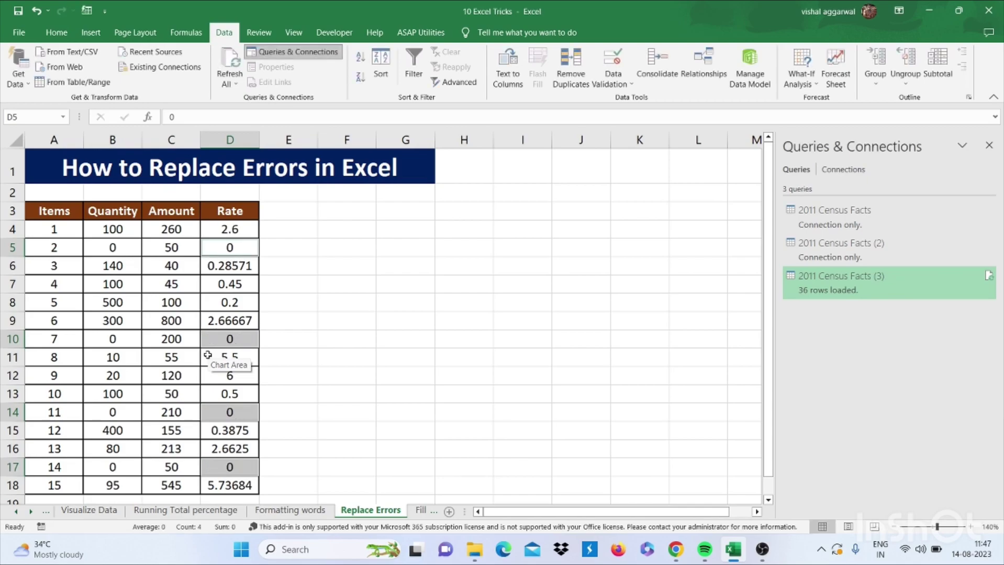
left_click(353, 361)
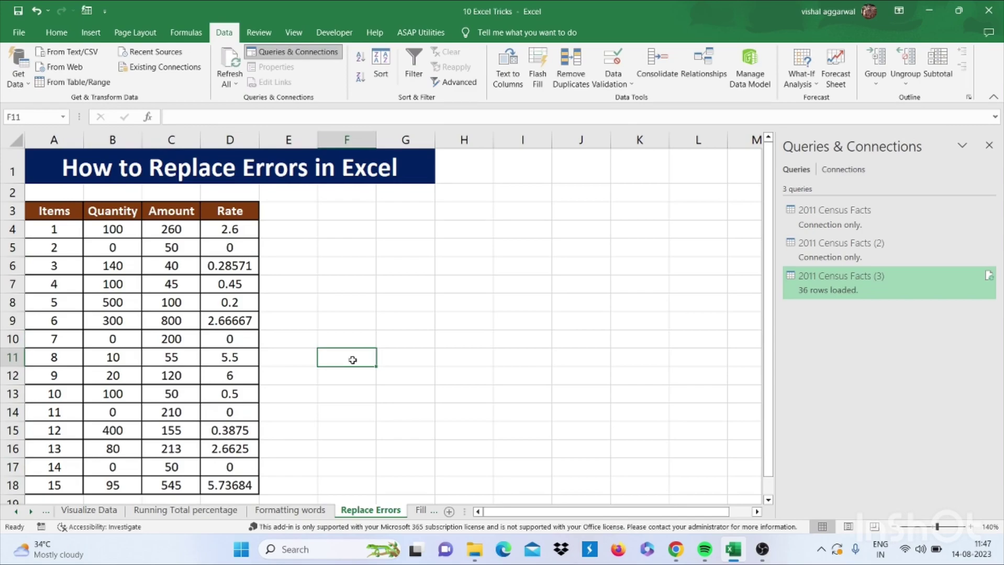
- Switch to the Fill Blank Data sheet and close the Queries & Connections pane
key("ctrl+Page_Down")
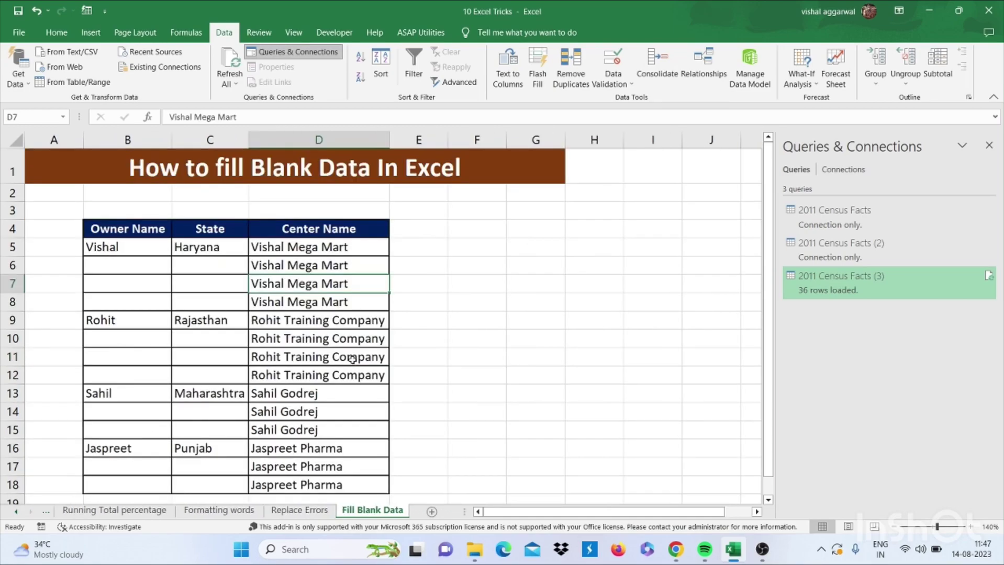
left_click(989, 145)
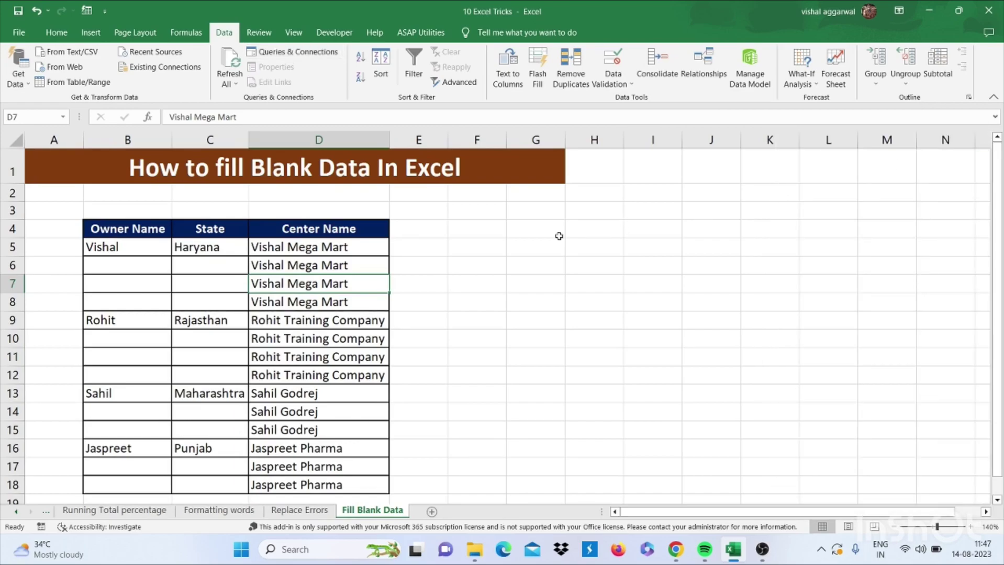
- Select only the blank cells within the table range B5:D18 using Go To Special with the Blanks option
left_click(133, 277)
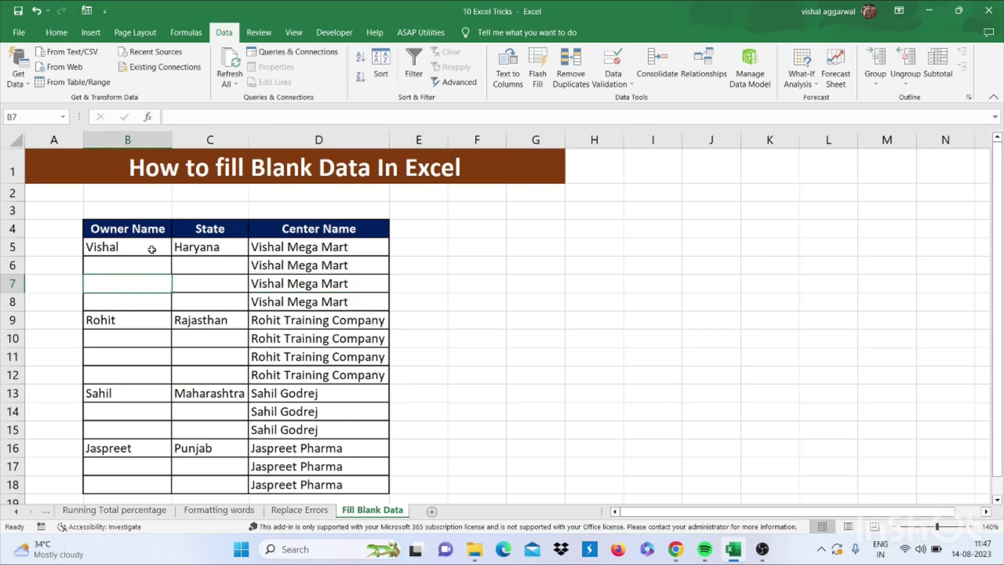
left_click_drag(152, 248, 366, 484)
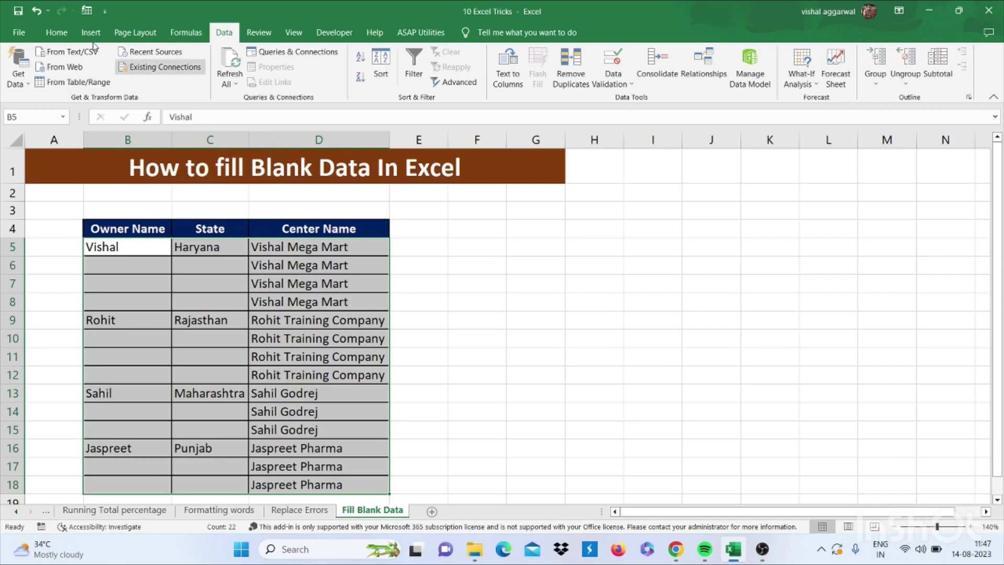
key("alt+h")
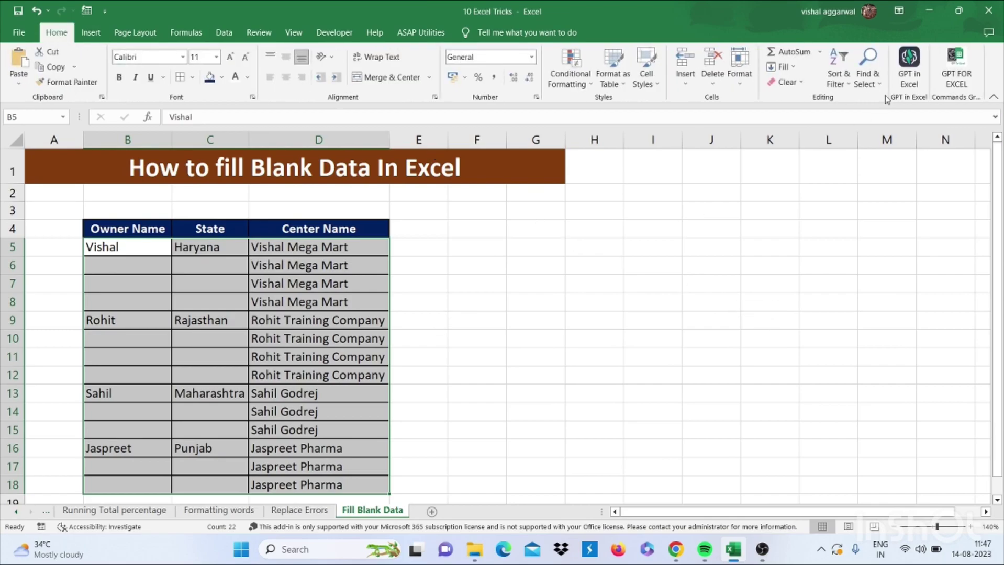
left_click(868, 68)
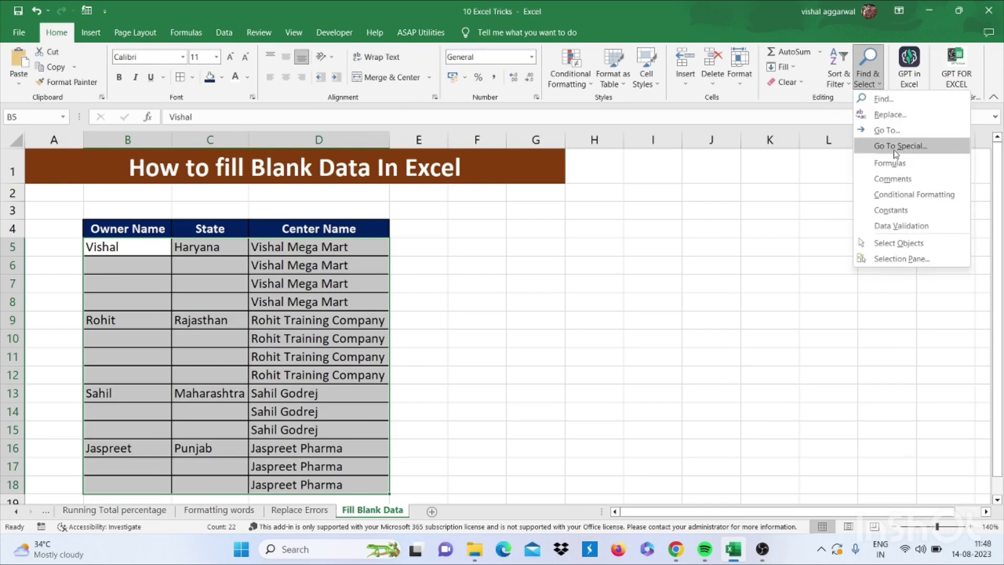
left_click(896, 148)
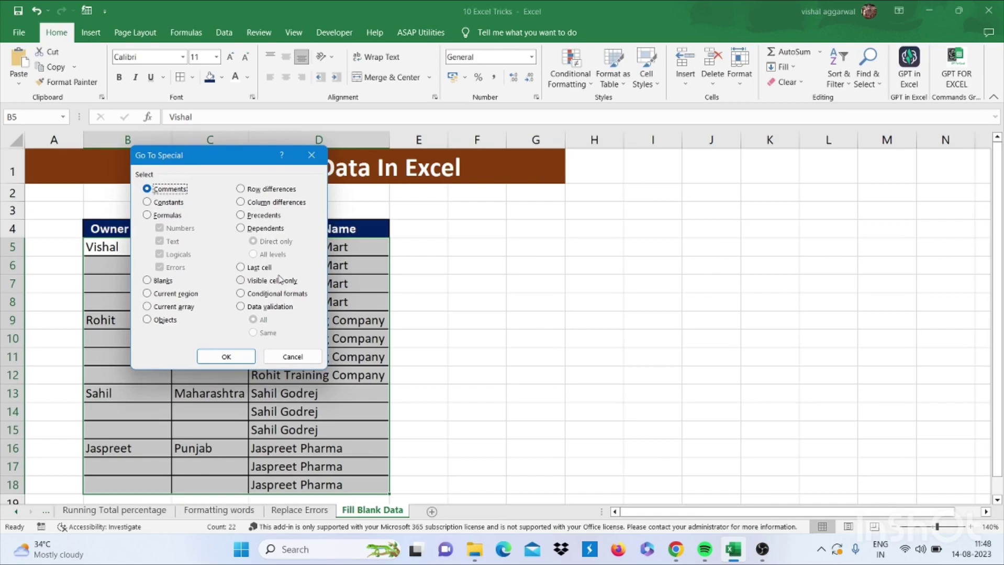
left_click(148, 281)
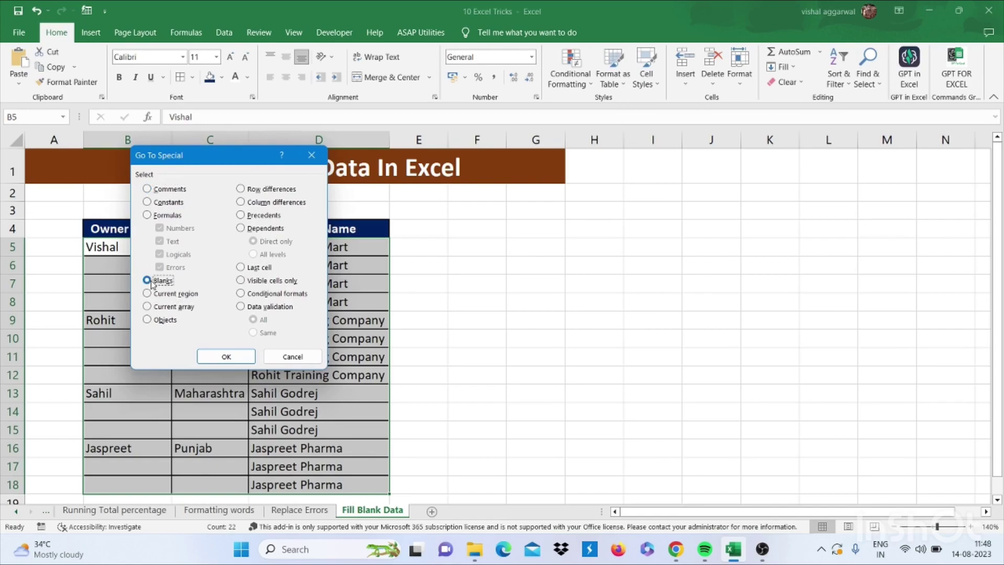
left_click(227, 357)
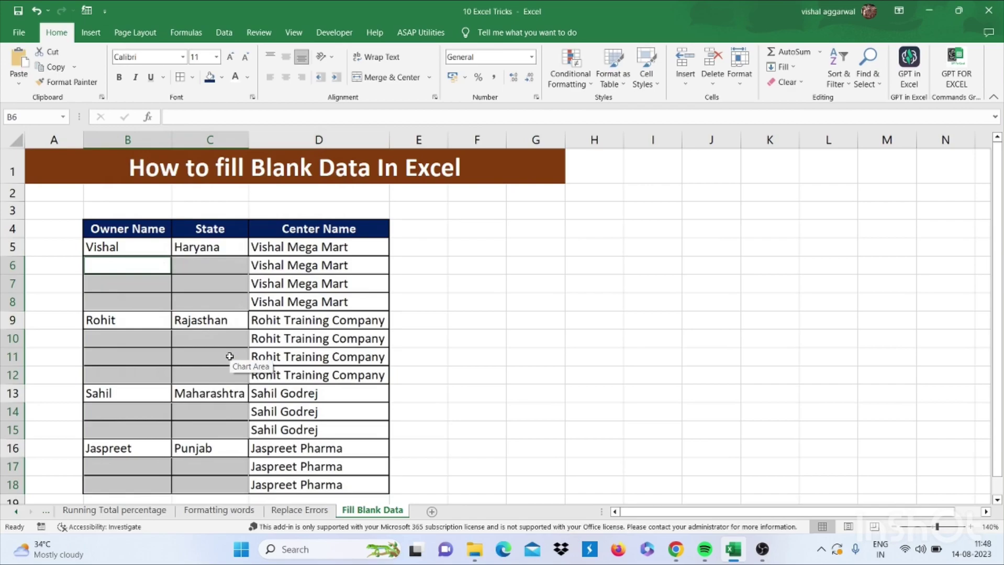
- Fill all selected blank Owner Name and State cells with the value above, using the relative formula =B5
type("=")
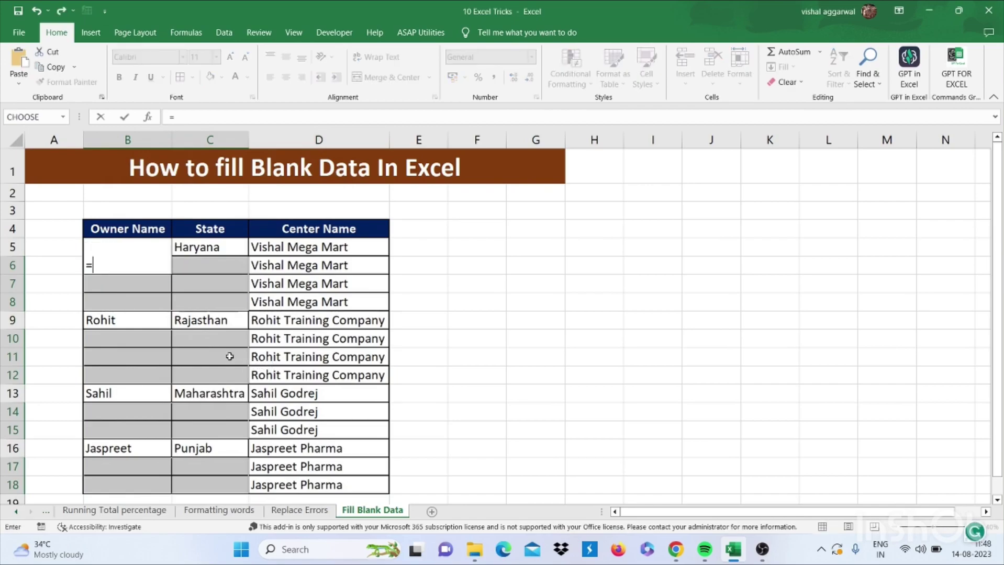
key("Up")
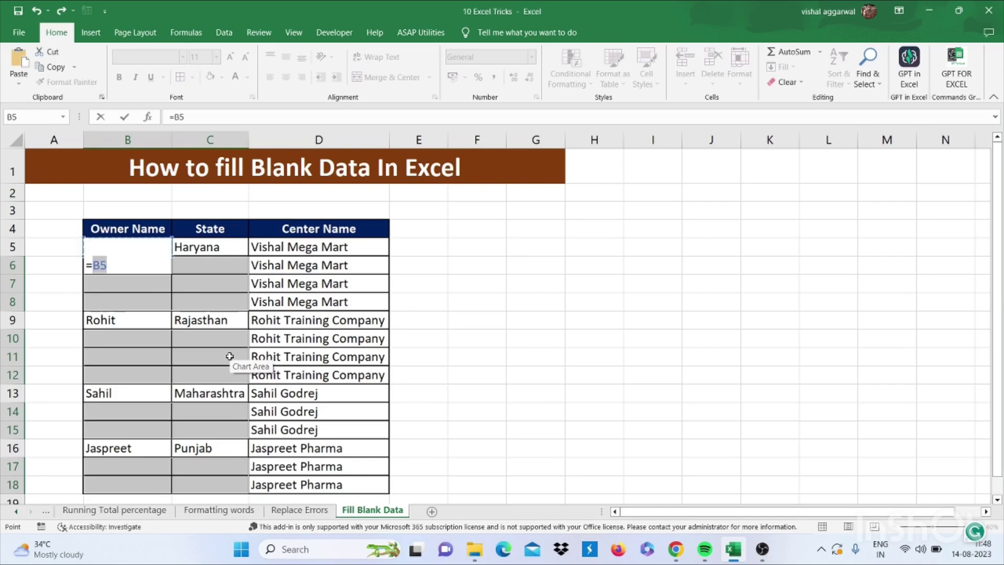
key("ctrl+Return")
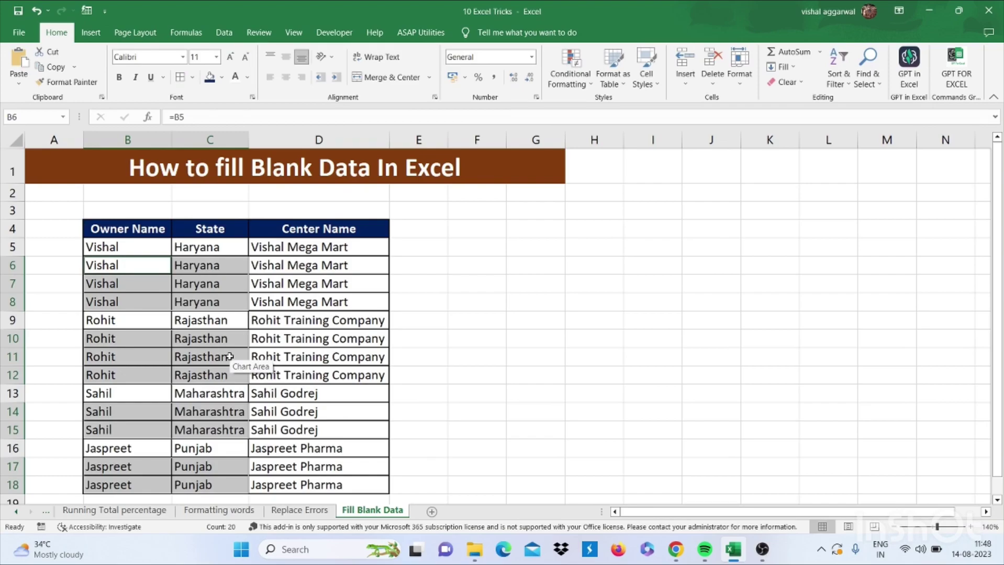
left_click(525, 306)
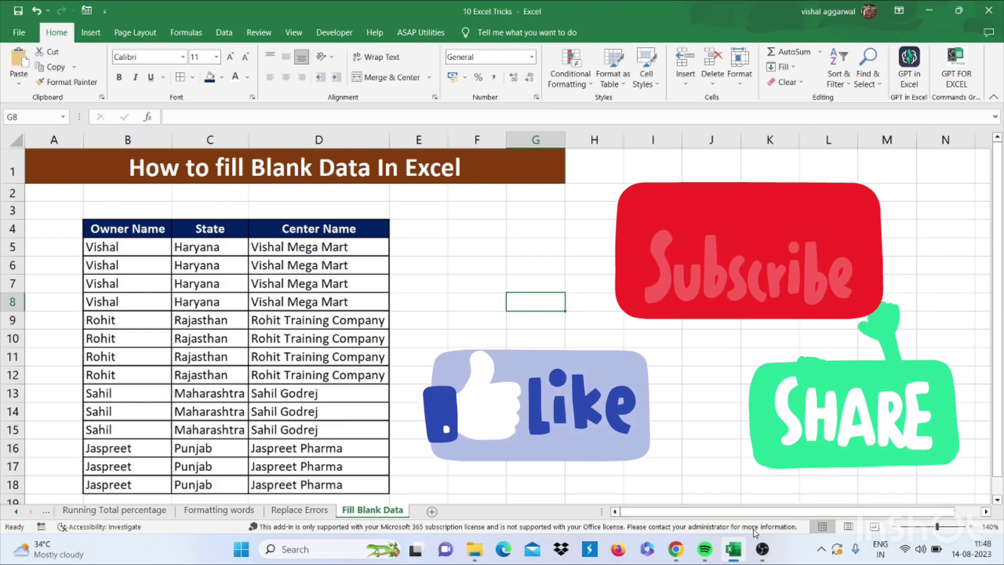
mouse_move(763, 551)
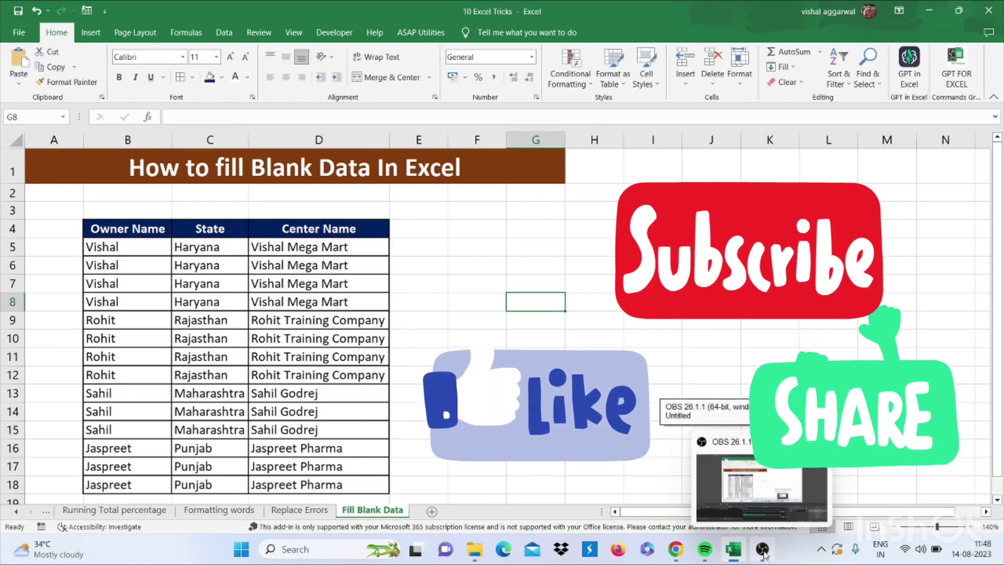